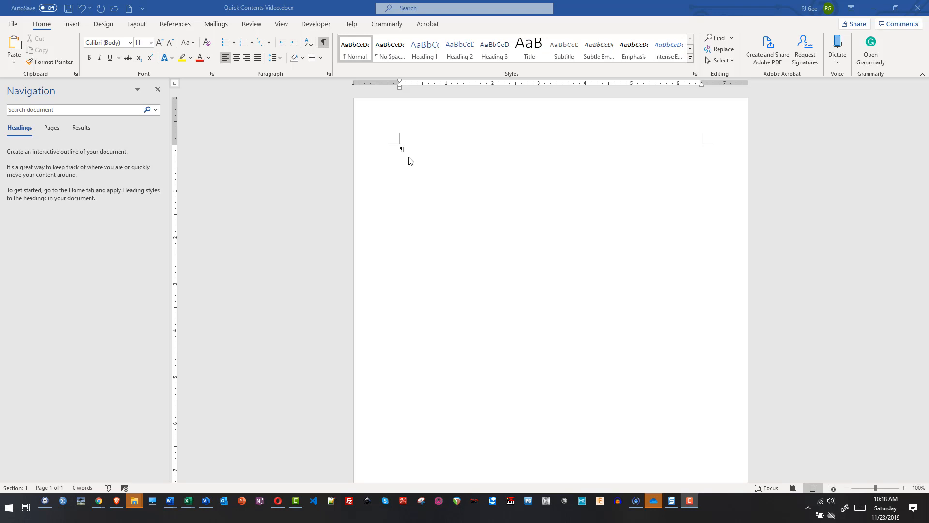
click(410, 157)
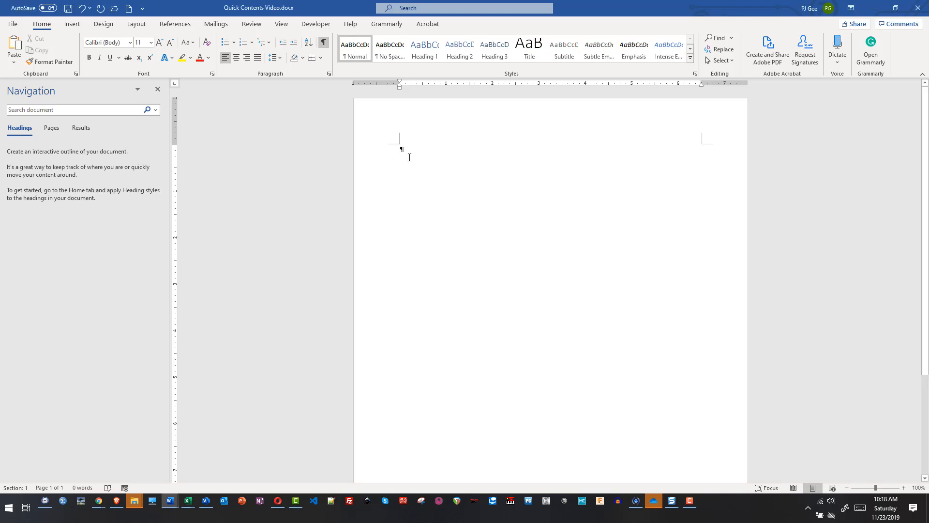
drag(925, 196, 928, 298)
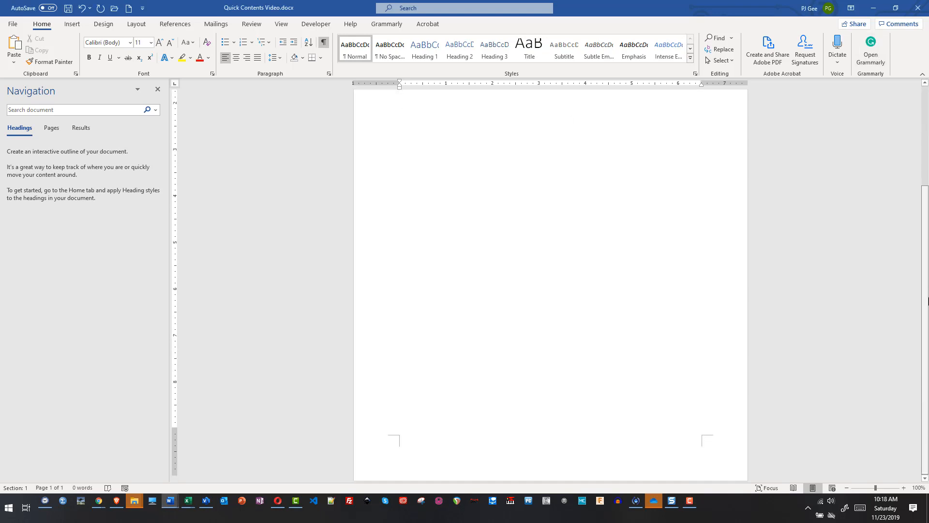
scroll(400, 103, up, 5)
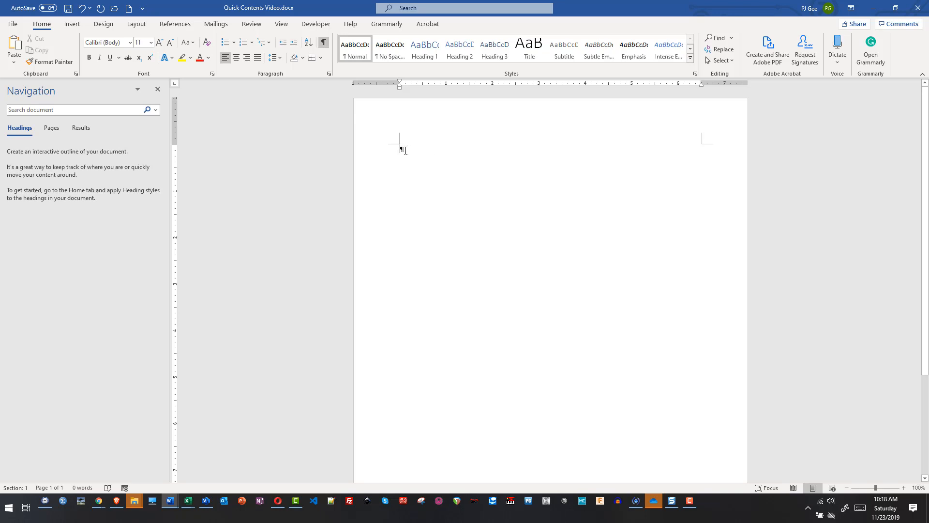
Examine the General, Display and Advanced program options, including the formatting mark settings, and close them without changing anything.
click(11, 26)
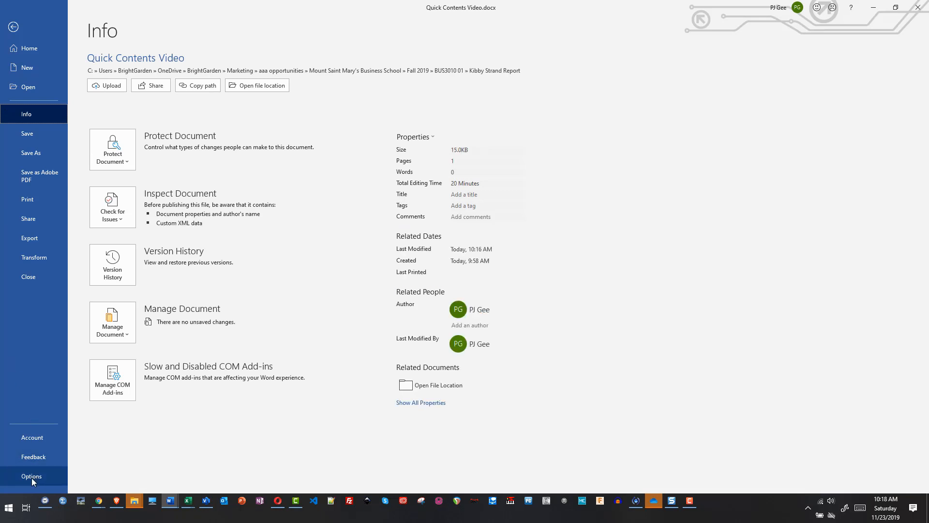
key(Escape)
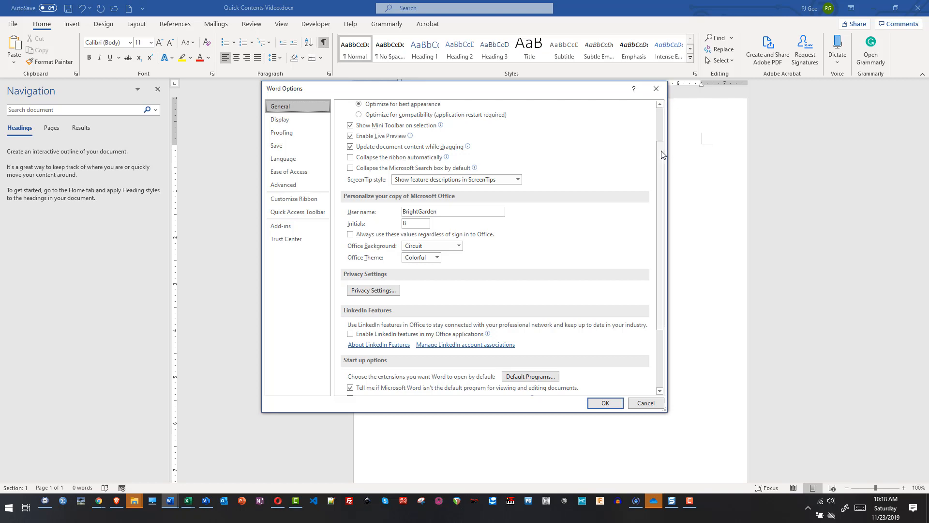
mouse_move(661, 150)
mouse_down()
mouse_move(663, 206)
mouse_move(662, 121)
mouse_move(662, 143)
mouse_up()
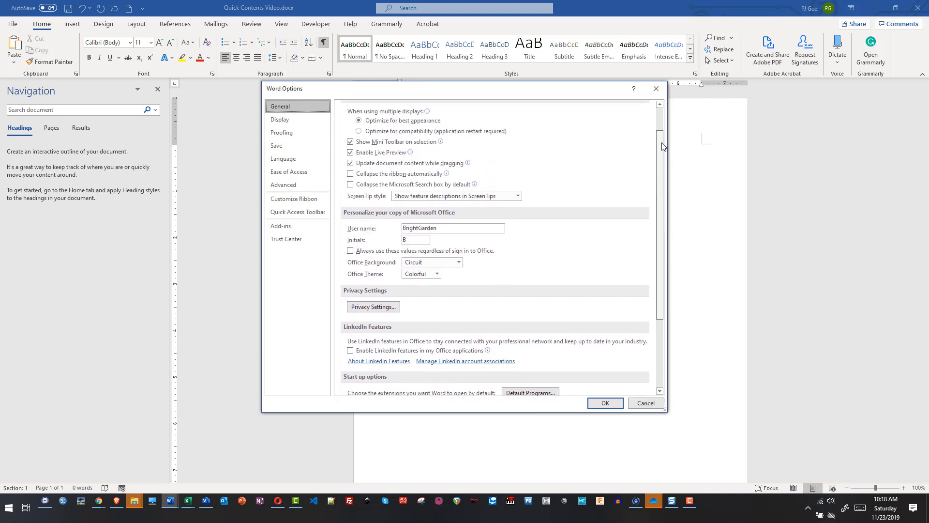
click(299, 123)
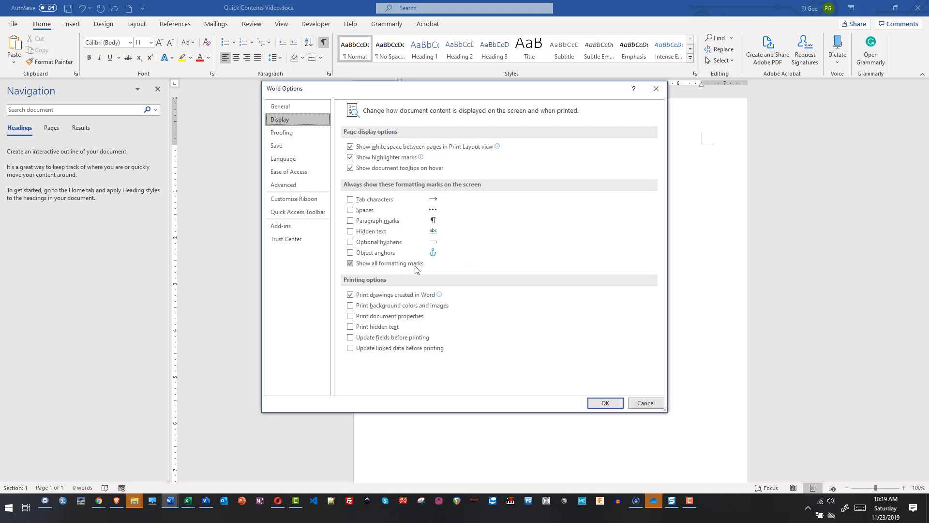
click(290, 189)
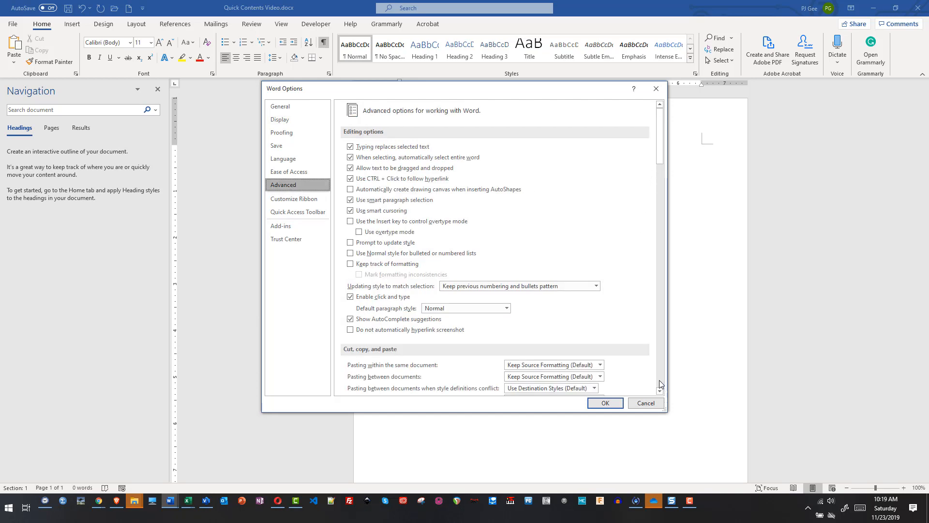
scroll(660, 384, down, 8)
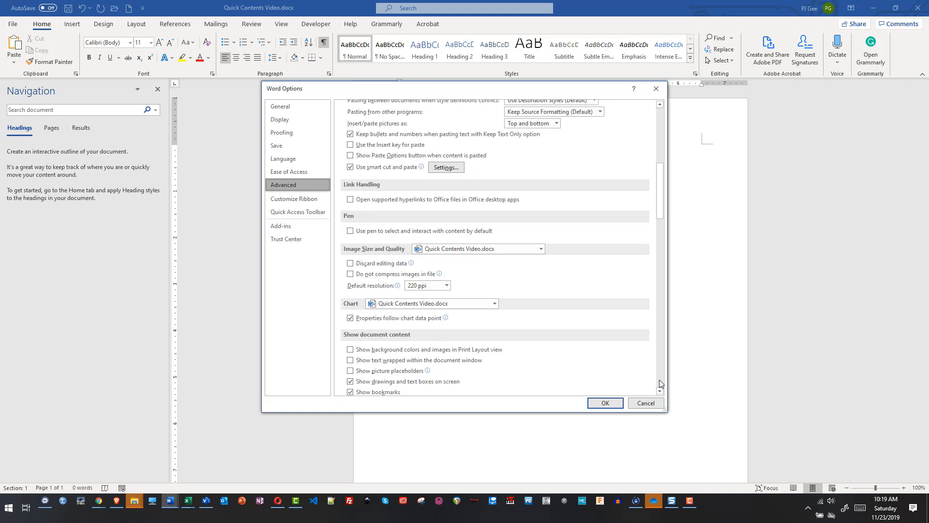
scroll(660, 384, down, 8)
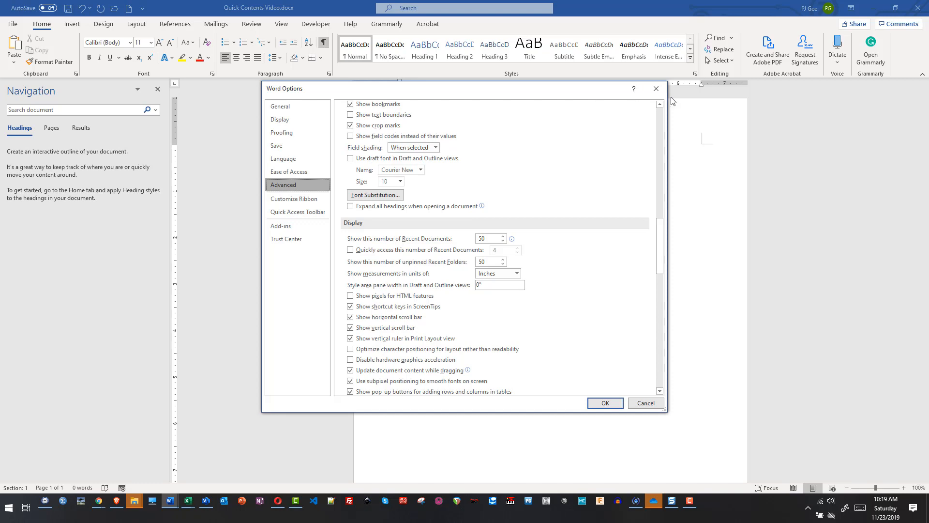
click(656, 89)
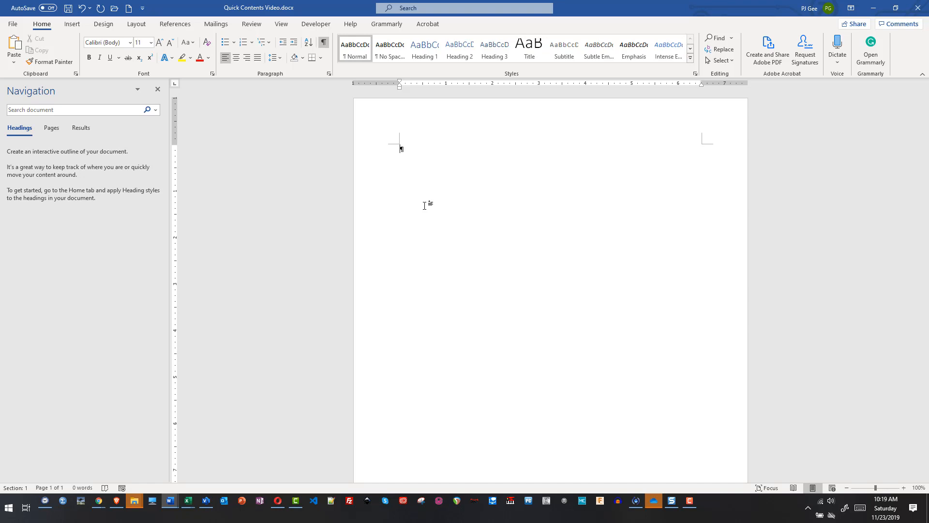
Enter "cover" as the first line of the document and insert a page break on the line below it.
text(cover)
key(Return)
key(ctrl+Return)
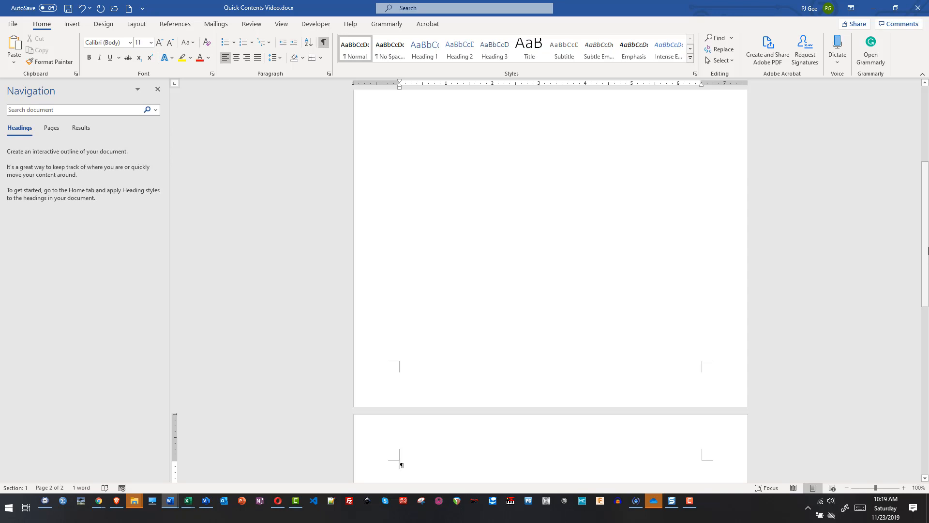
drag(928, 248, 928, 164)
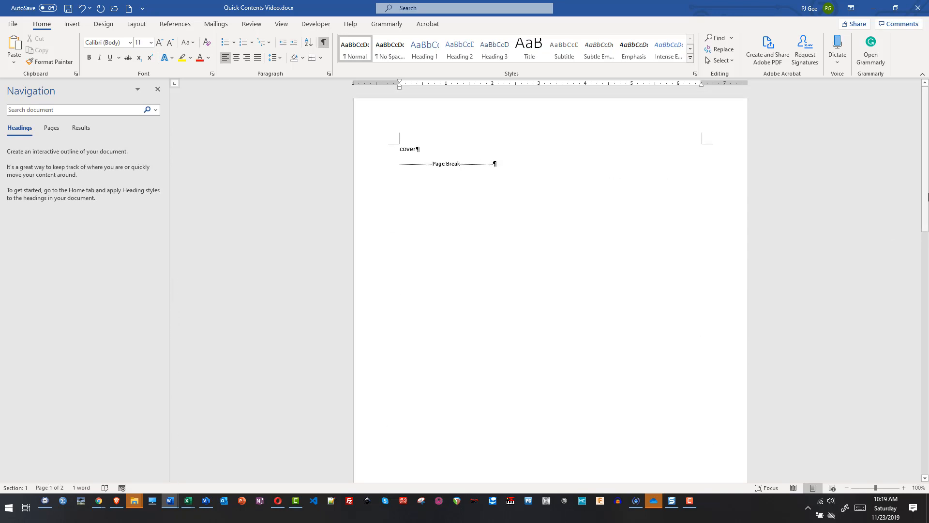
Leave an empty paragraph on the second page and insert a page break below it to start a third page.
drag(928, 197, 928, 353)
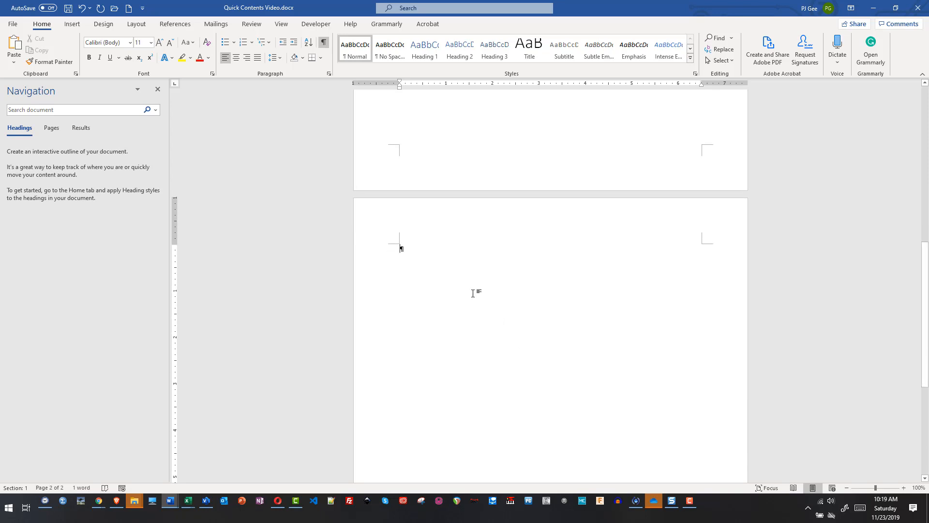
key(Return)
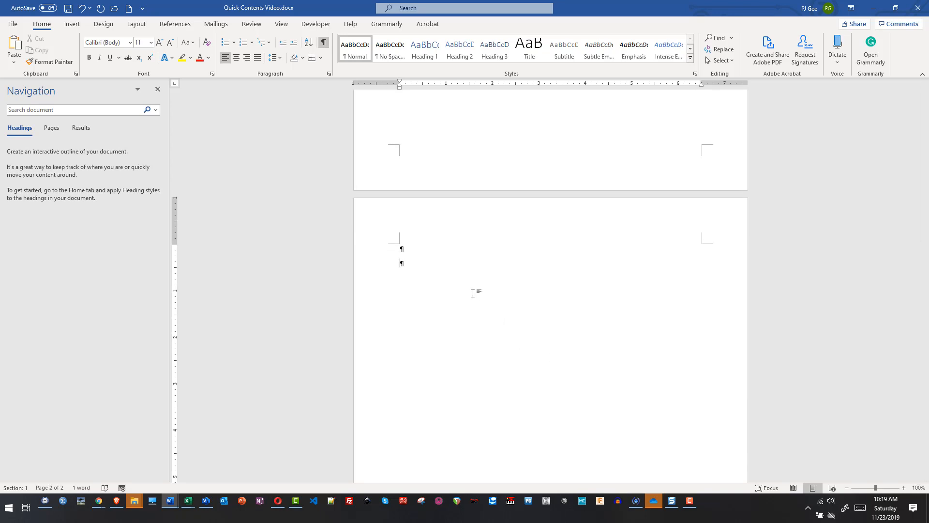
key(ctrl+Return)
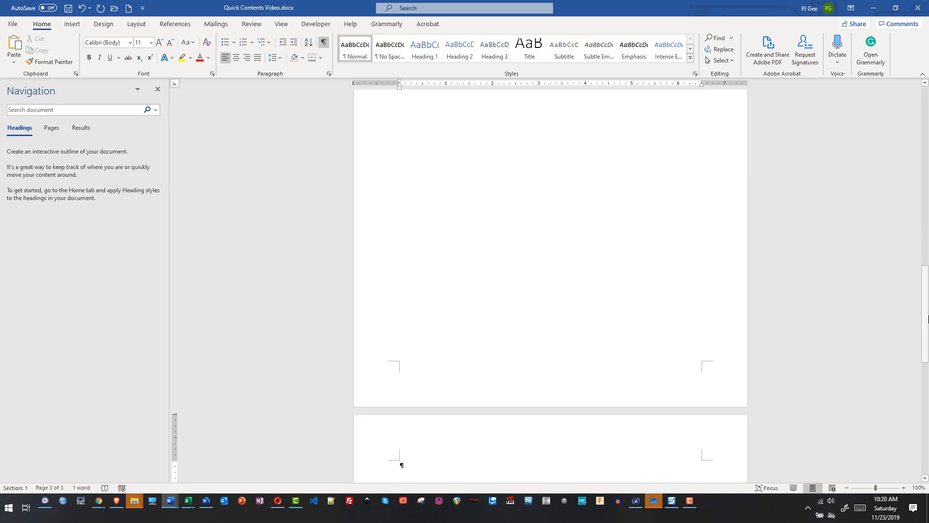
On the third page, enter the lines "Introduction" and "Kibby and Strand Profitability", followed by an empty paragraph.
drag(928, 338, 928, 377)
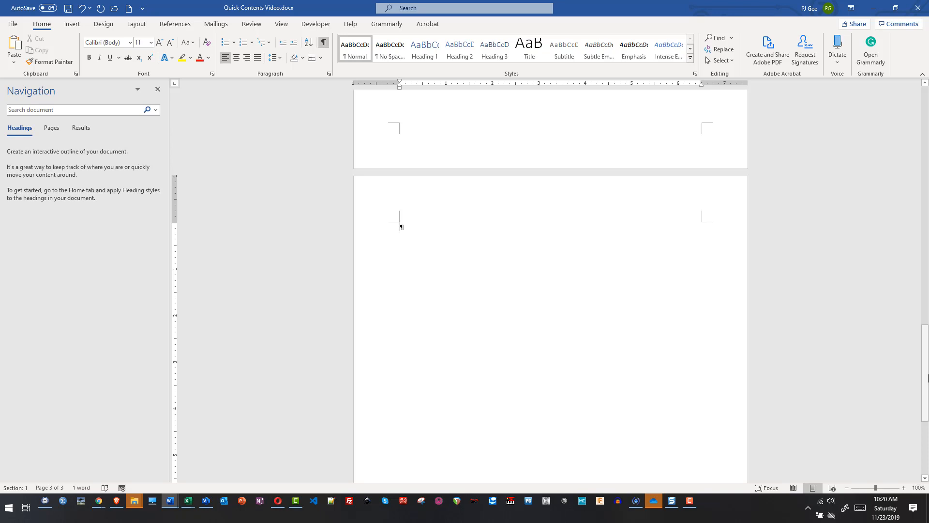
text(Introduction)
key(Return)
text(Profitability)
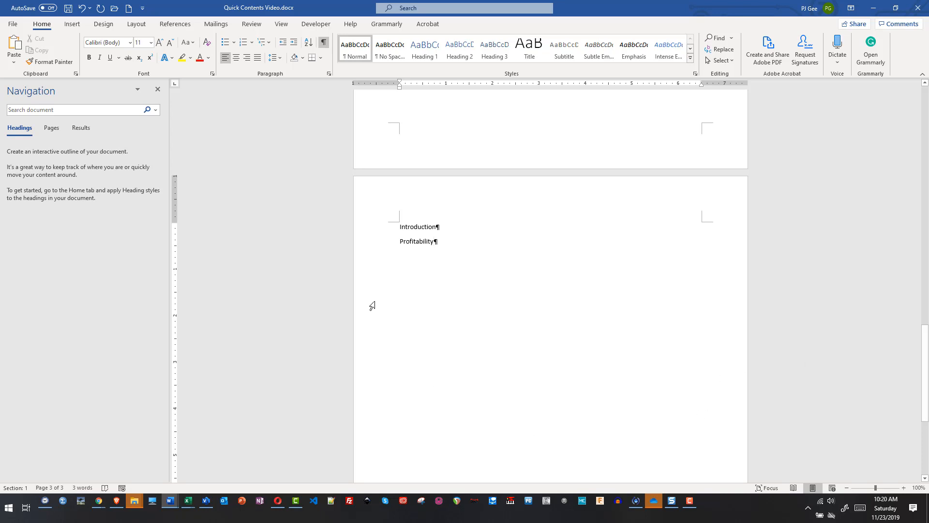
key(Return)
click(401, 242)
text(Kibby and )
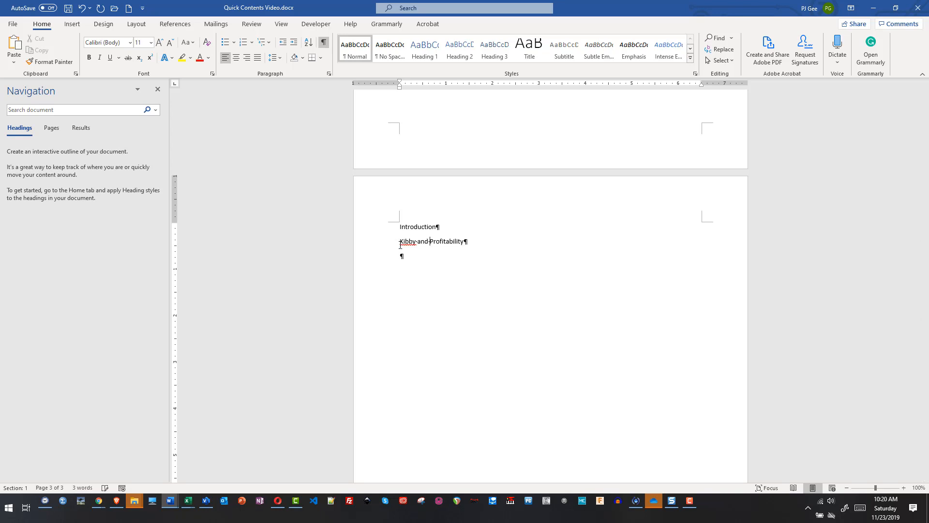
text(Strand)
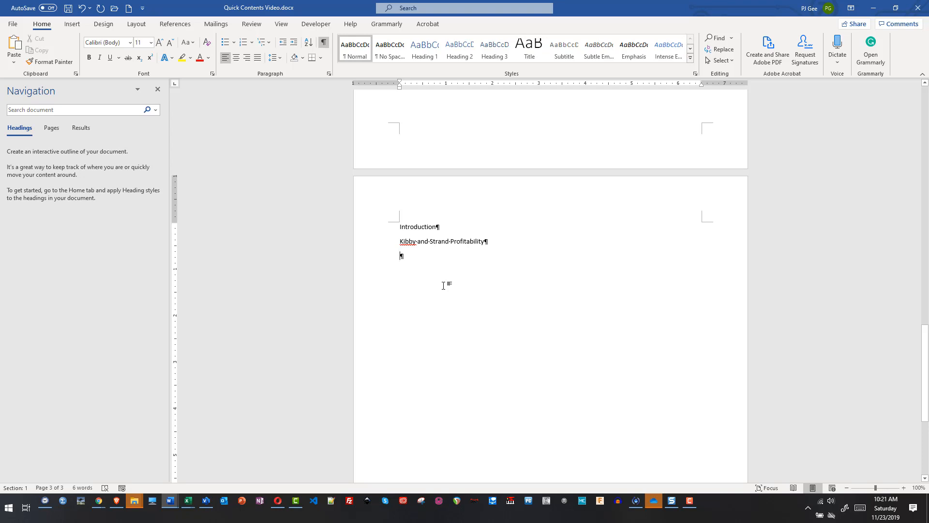
Duplicate the "Kibby and Strand Profitability" line directly below itself and change the copy to "Kibby and Strand Schedule".
click(374, 247)
key(ctrl+c)
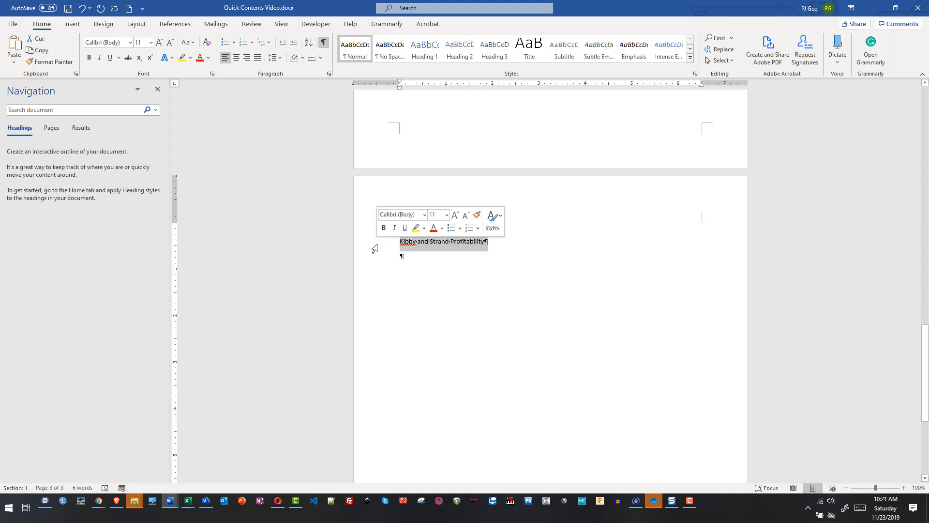
key(Down)
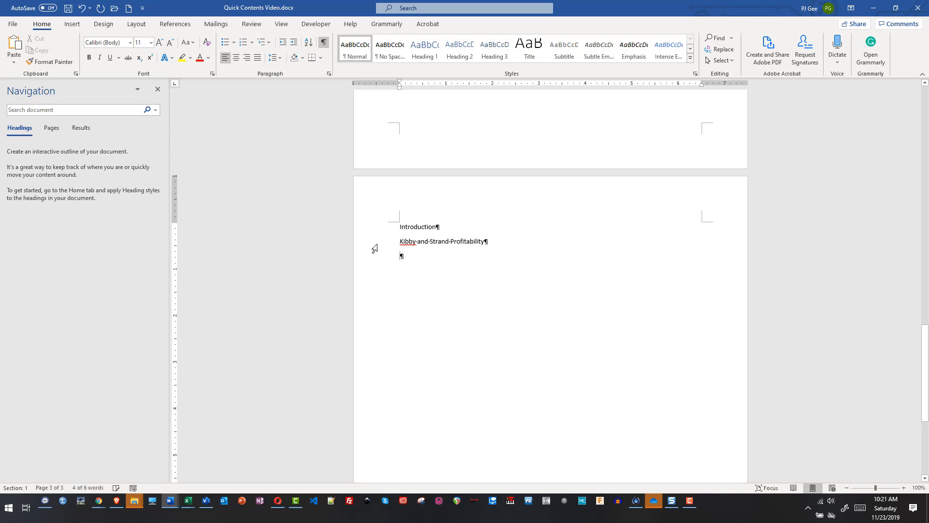
key(ctrl+v)
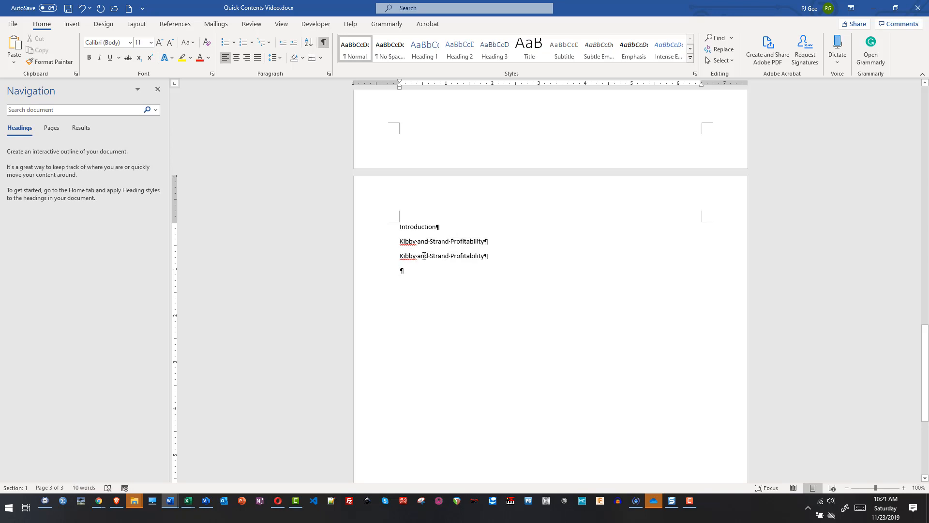
double_click(476, 255)
text(Sch)
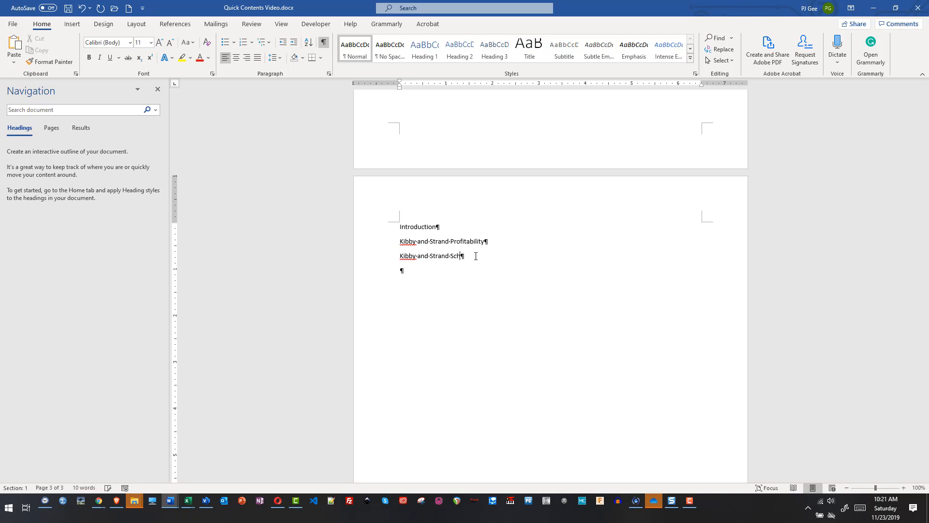
text(edule)
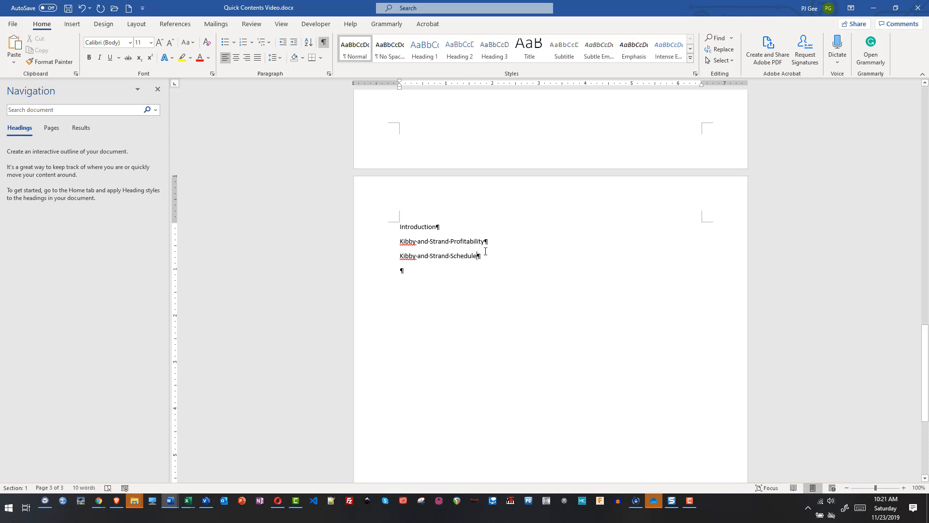
Add the lines "Receiving", "Production" and "Shipping" beneath "Kibby and Strand Profitability".
click(497, 241)
key(Return)
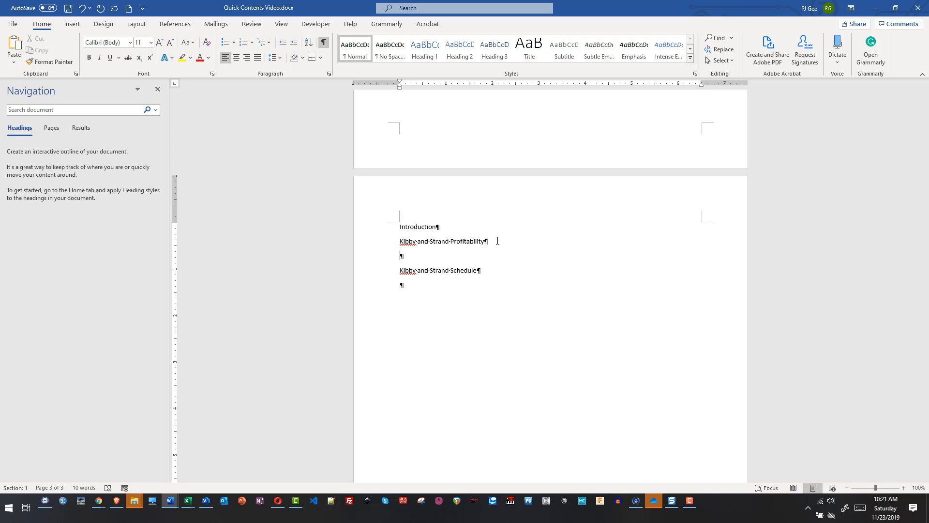
text(Receiving)
key(Return)
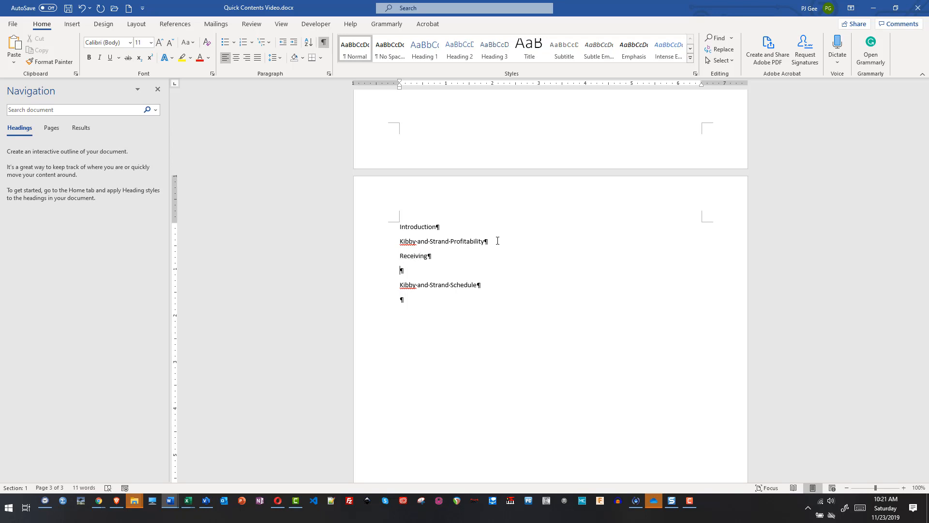
text(Production)
key(Return)
text(Shipping)
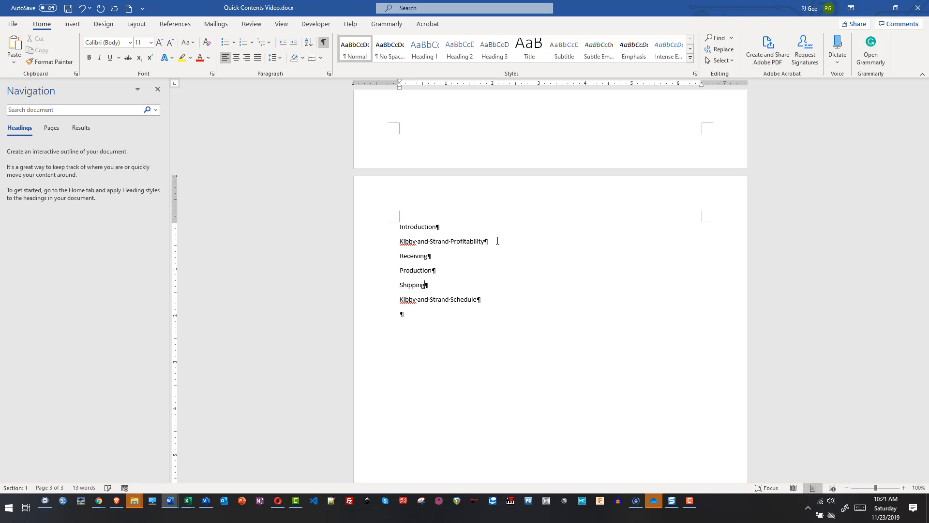
Add the lines "Bidding and Contracts" and "Human Resources" beneath "Shipping".
key(Return)
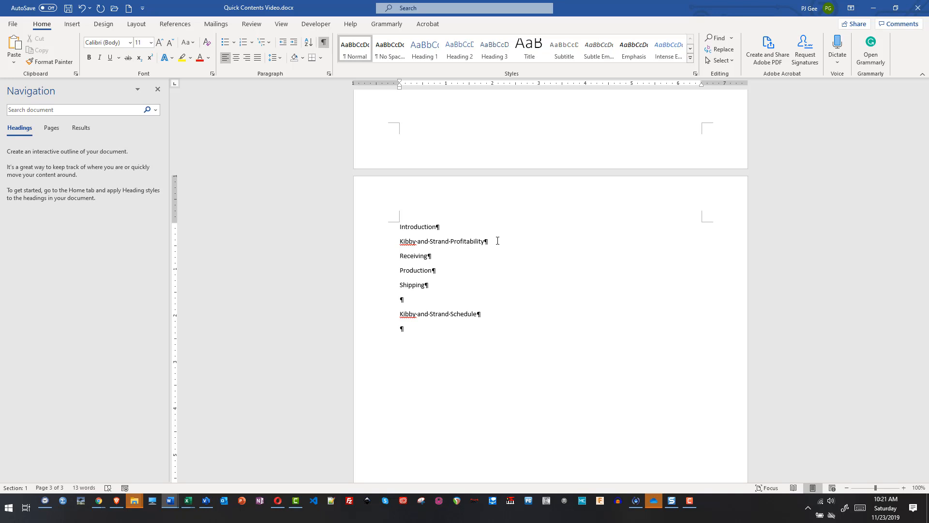
text(Bidding a)
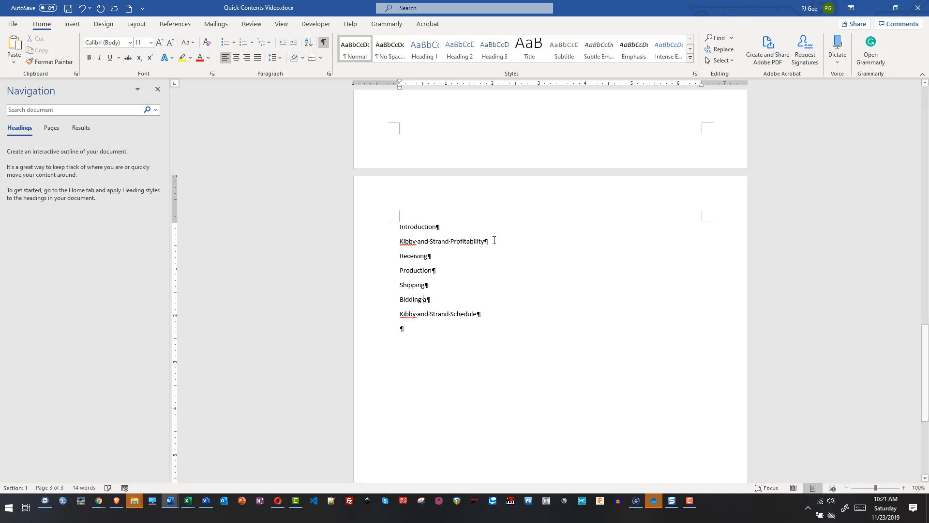
text(nd Contract)
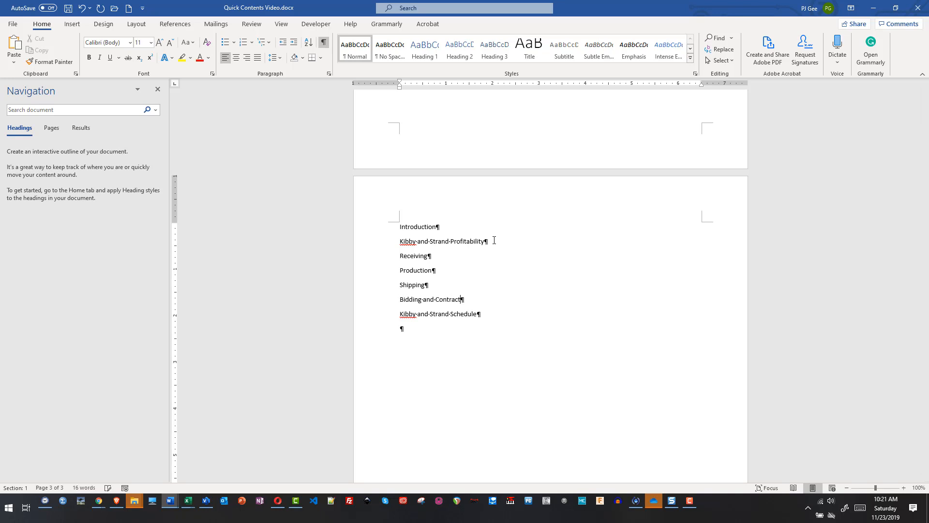
text(s)
key(Return)
text(Human R)
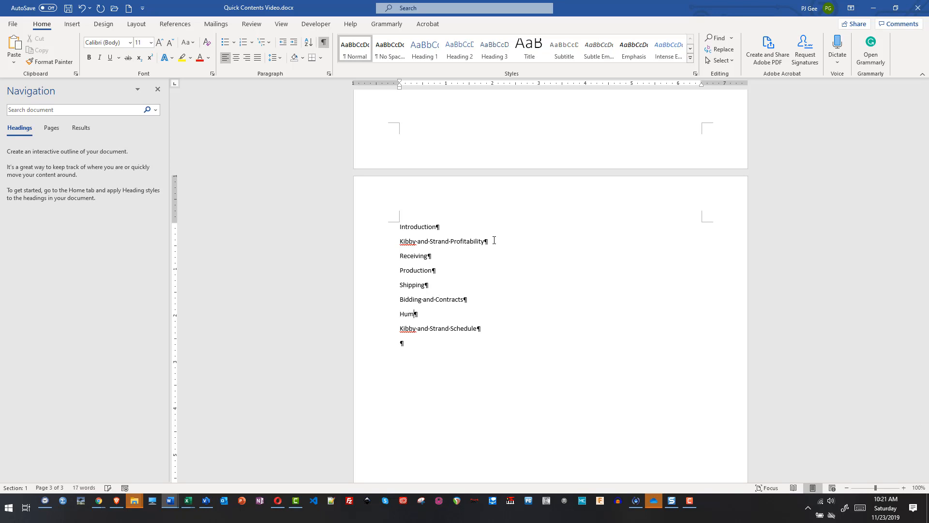
text(ources)
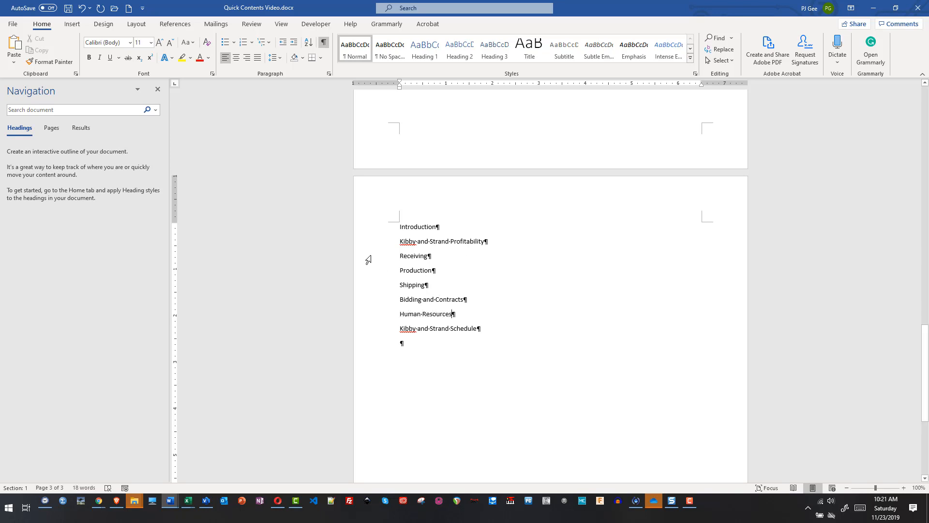
Copy the five lines from "Receiving" through "Human Resources" to below "Kibby and Strand Schedule".
drag(368, 258, 370, 315)
key(ctrl+c)
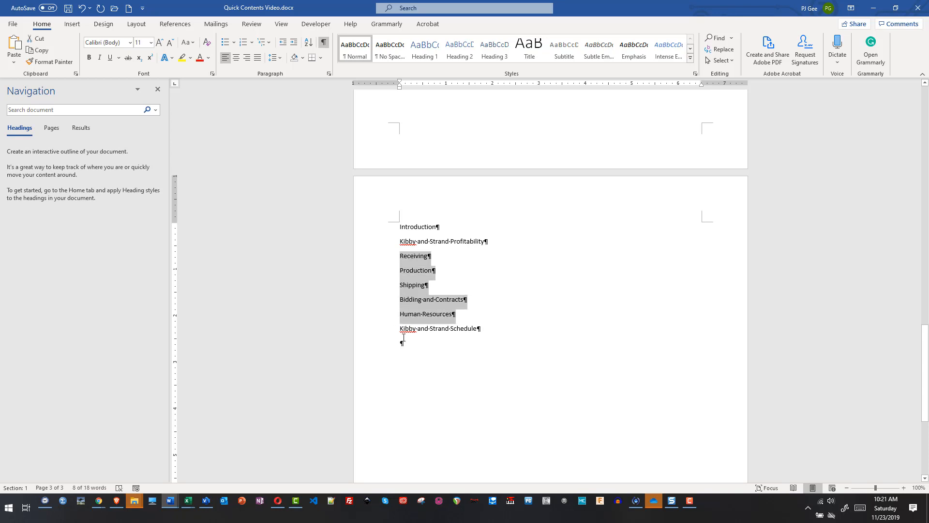
click(410, 346)
key(ctrl+v)
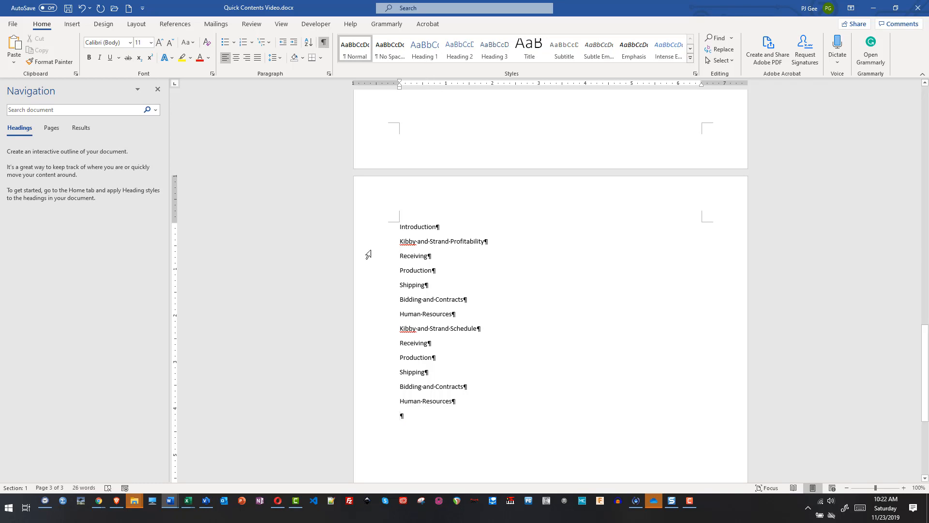
Apply the Heading 1 style to the lines "Introduction", "Kibby and Strand Profitability" and "Kibby and Strand Schedule".
click(368, 234)
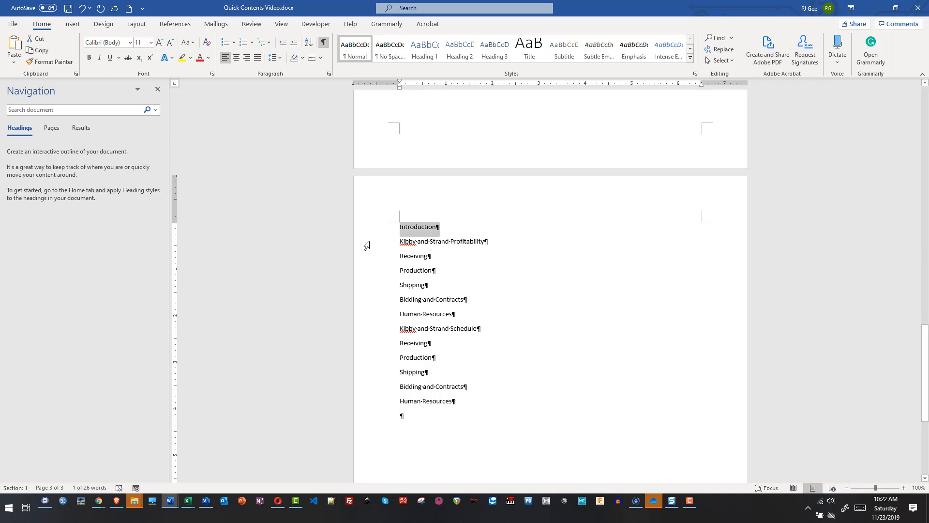
ctrl+click(366, 246)
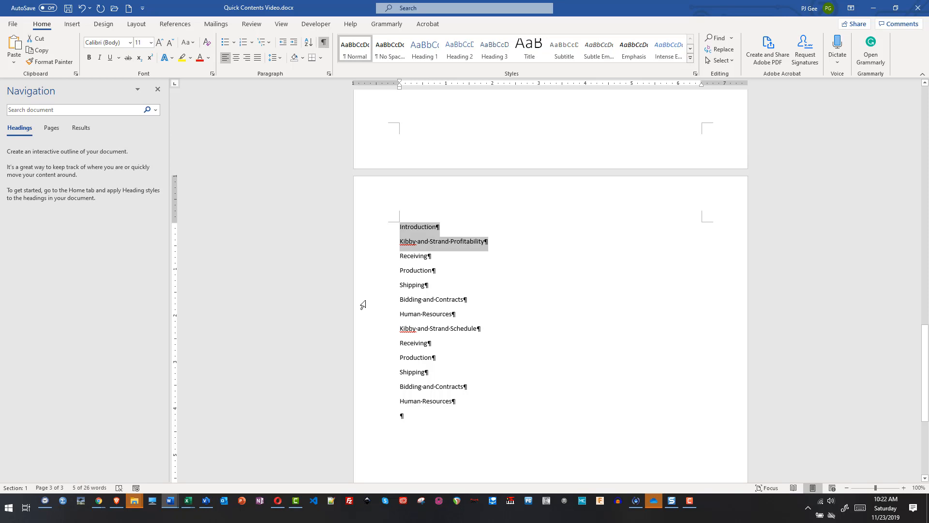
ctrl+click(363, 333)
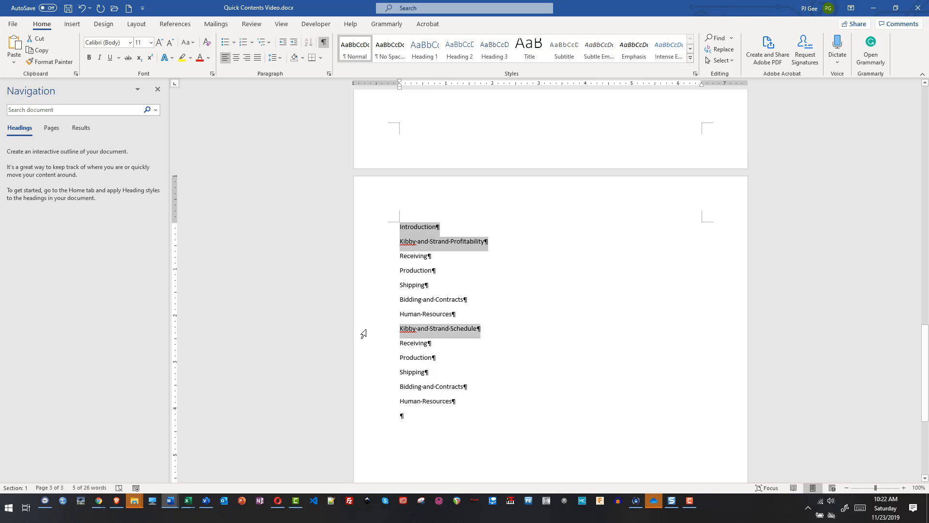
click(423, 57)
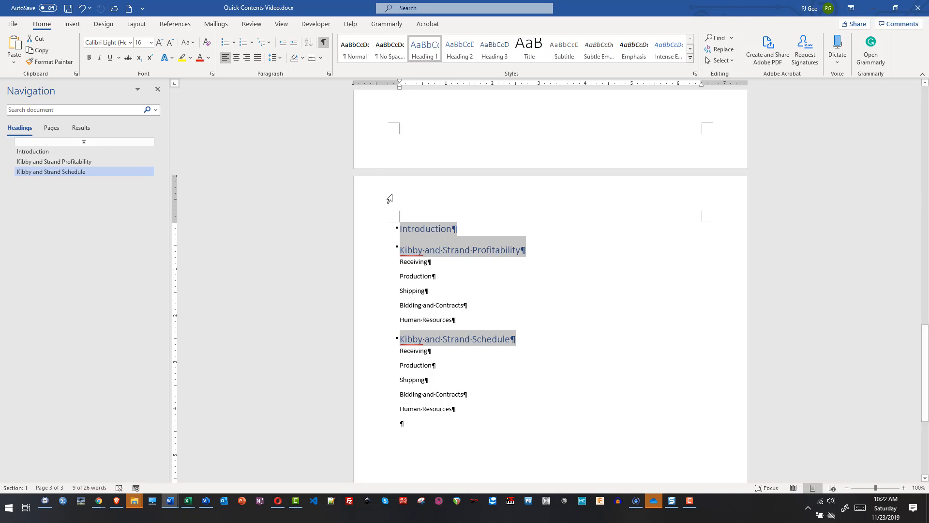
Apply the Heading 2 style to the five lines from "Receiving" to "Human Resources" under both Kibby and Strand headings, and save the document.
drag(382, 263, 371, 415)
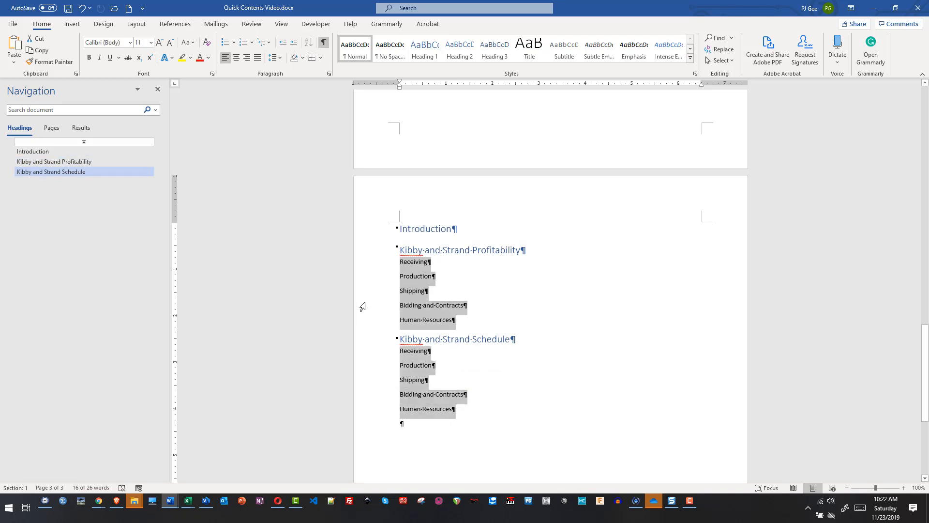
click(426, 291)
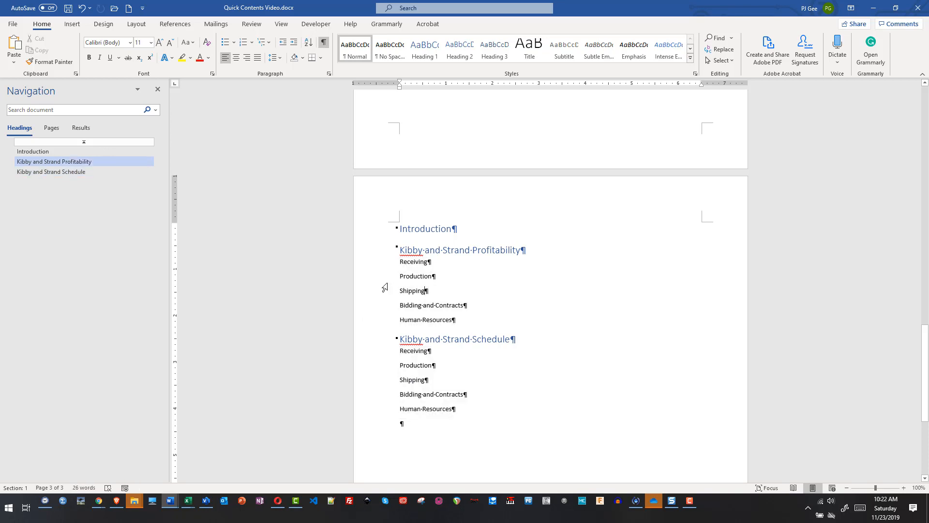
click(377, 266)
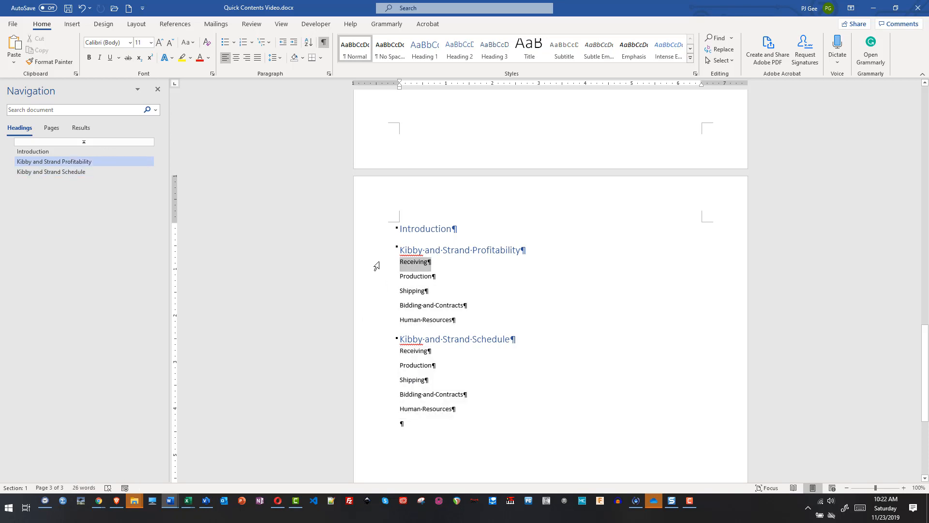
drag(376, 268, 377, 321)
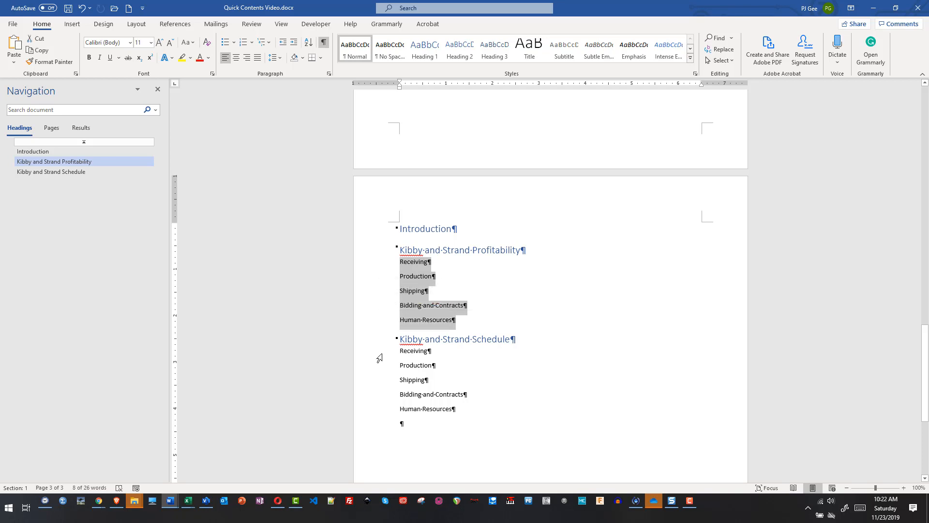
drag(379, 353, 378, 418)
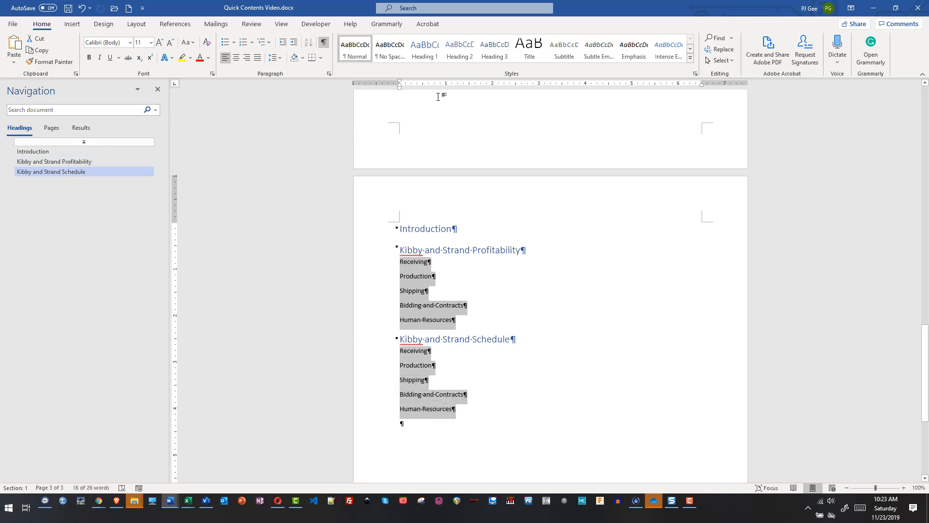
click(459, 49)
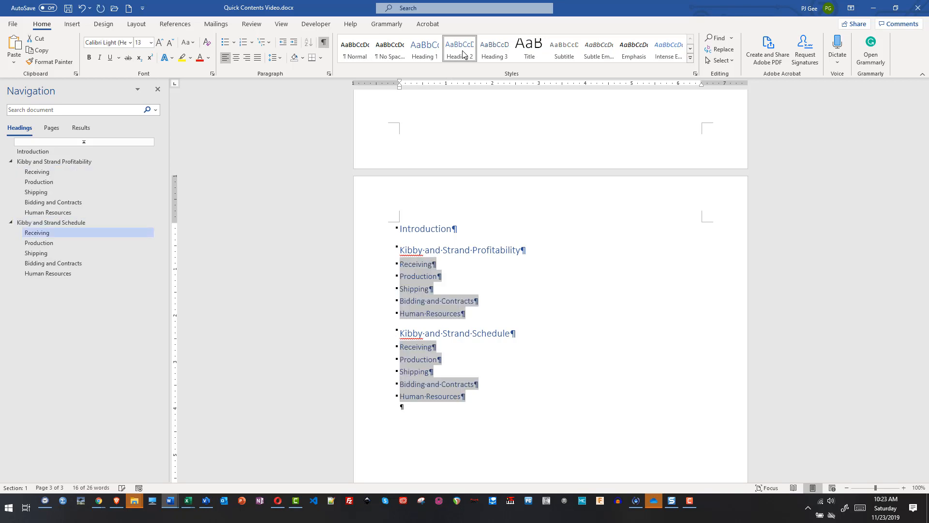
click(533, 289)
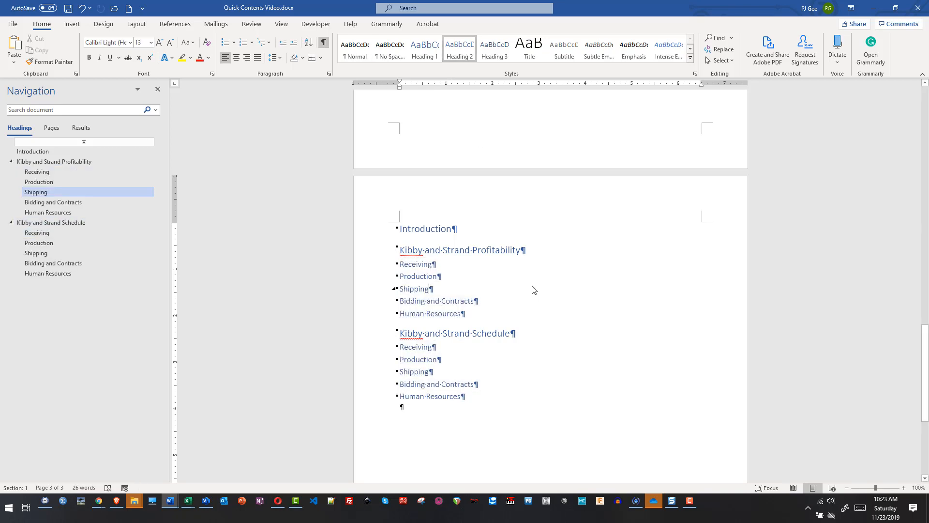
key(ctrl+s)
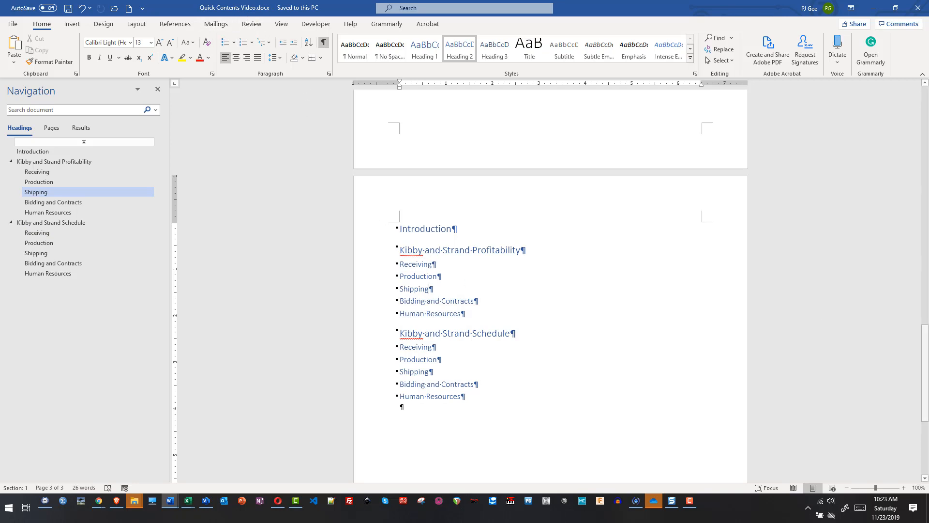
Insert the built-in Automatic Table 1 table of contents in the empty paragraph above the page break on page 2.
drag(924, 362, 924, 262)
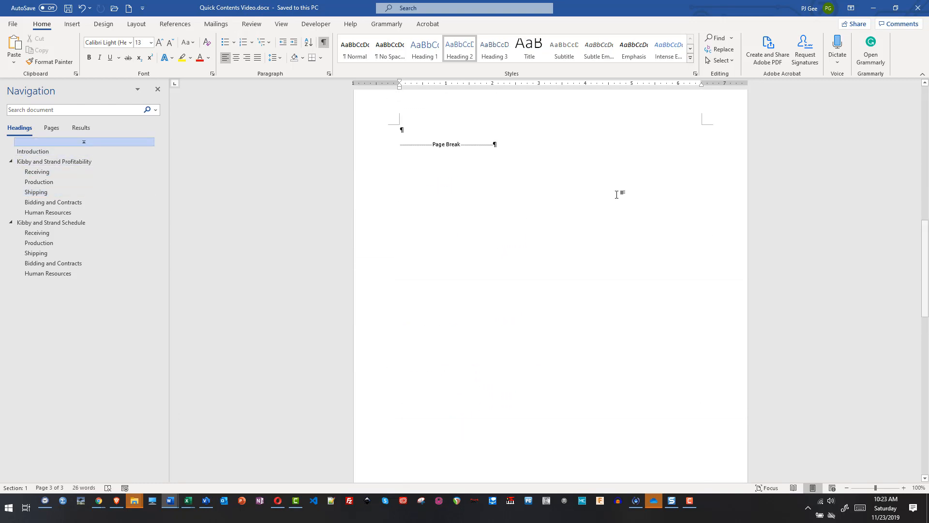
click(424, 132)
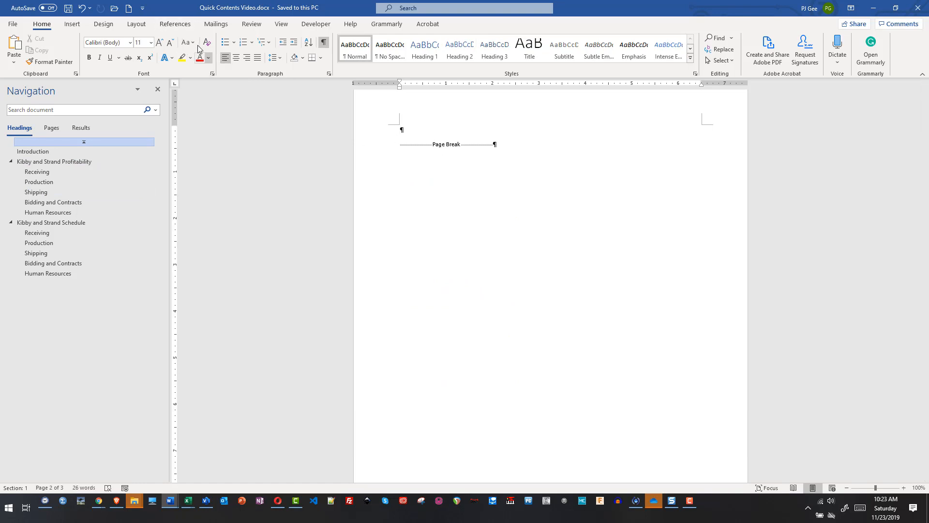
click(175, 24)
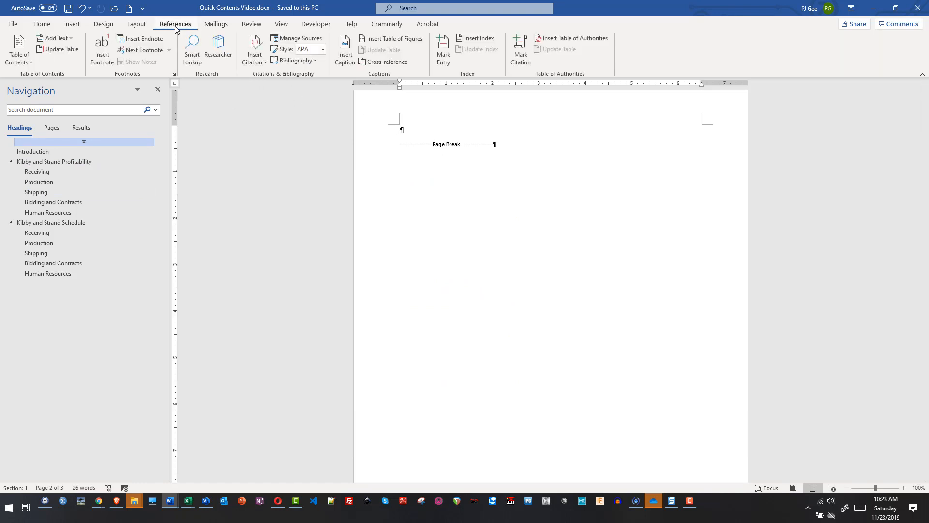
click(20, 60)
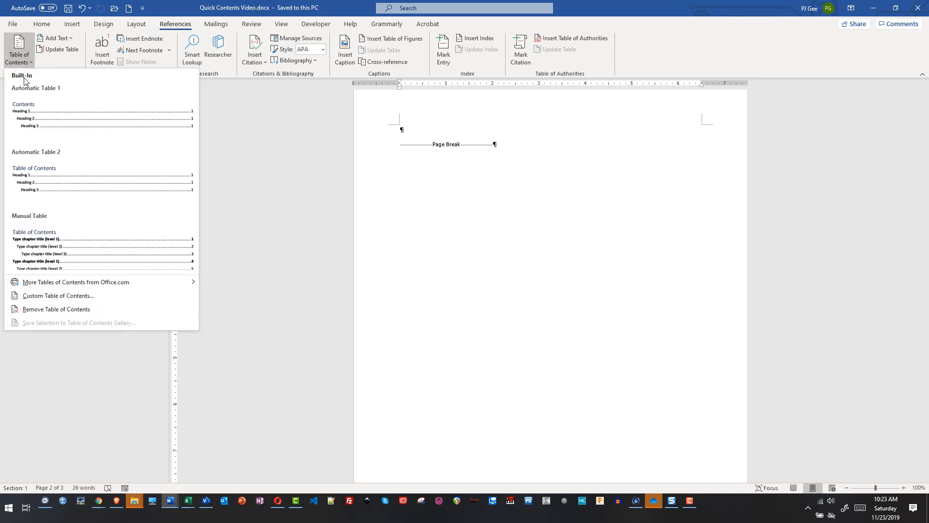
click(41, 114)
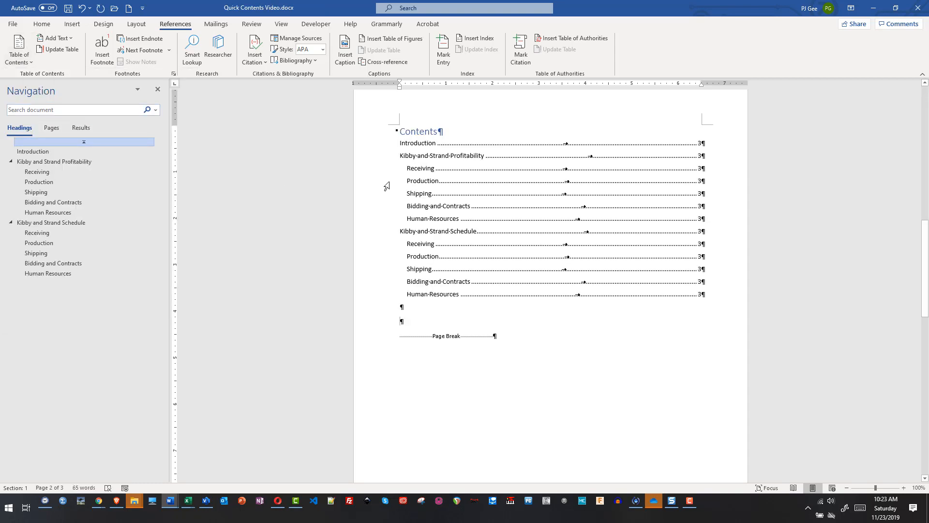
click(437, 138)
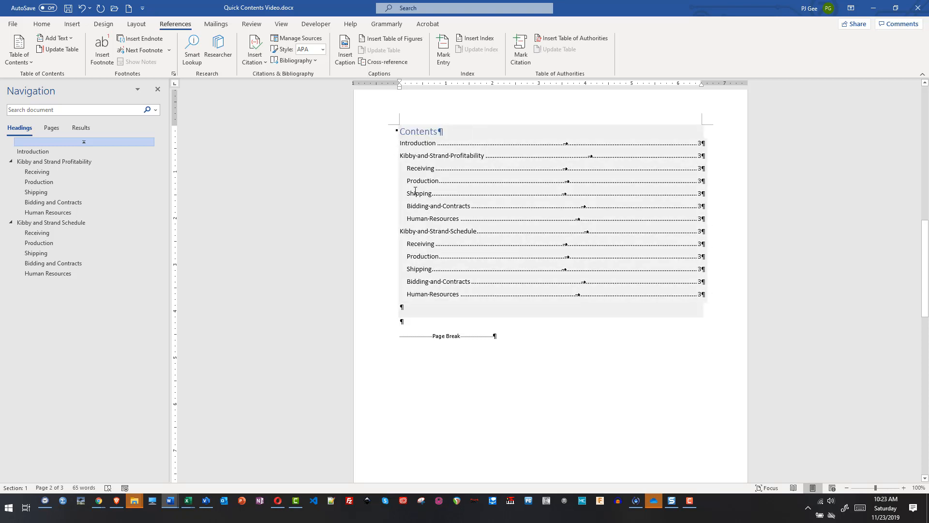
click(442, 261)
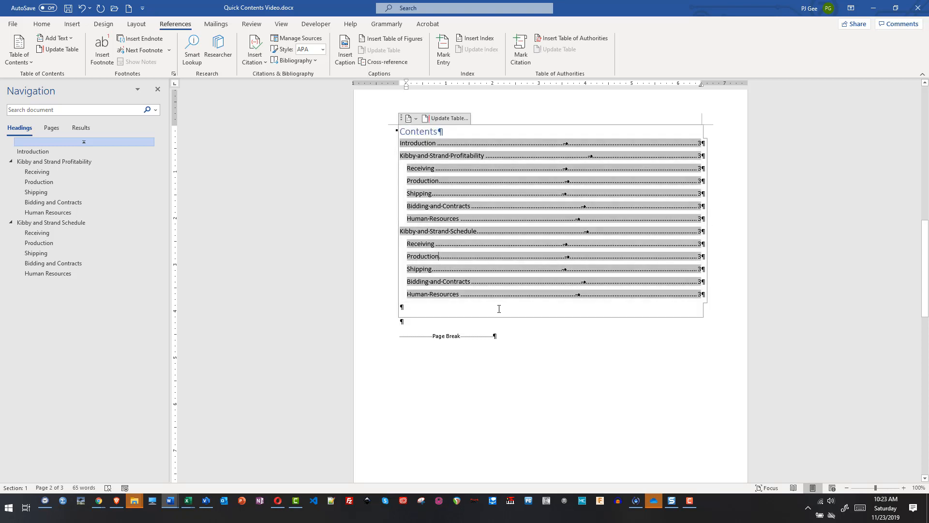
click(556, 323)
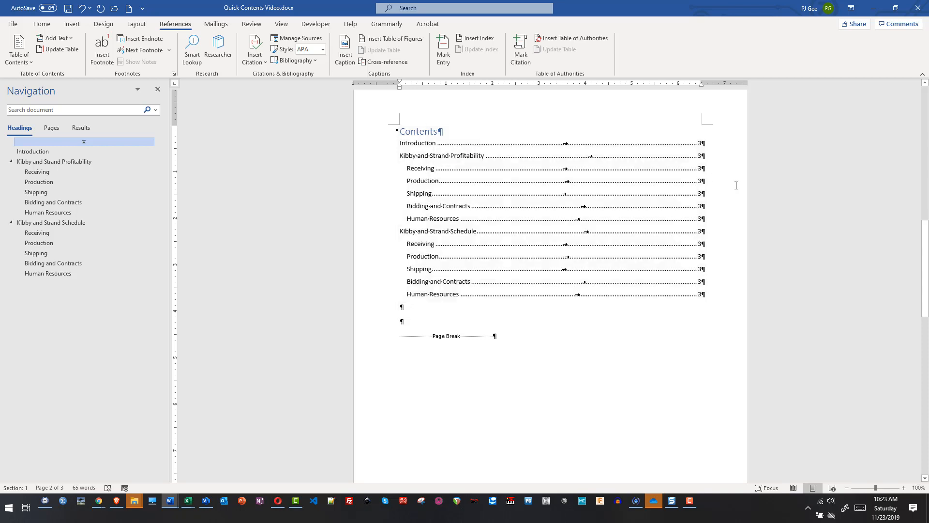
Insert page breaks directly before the "Kibby and Strand Profitability" and "Kibby and Strand Schedule" headings.
mouse_move(925, 269)
mouse_down()
mouse_move(927, 343)
mouse_move(928, 265)
mouse_up()
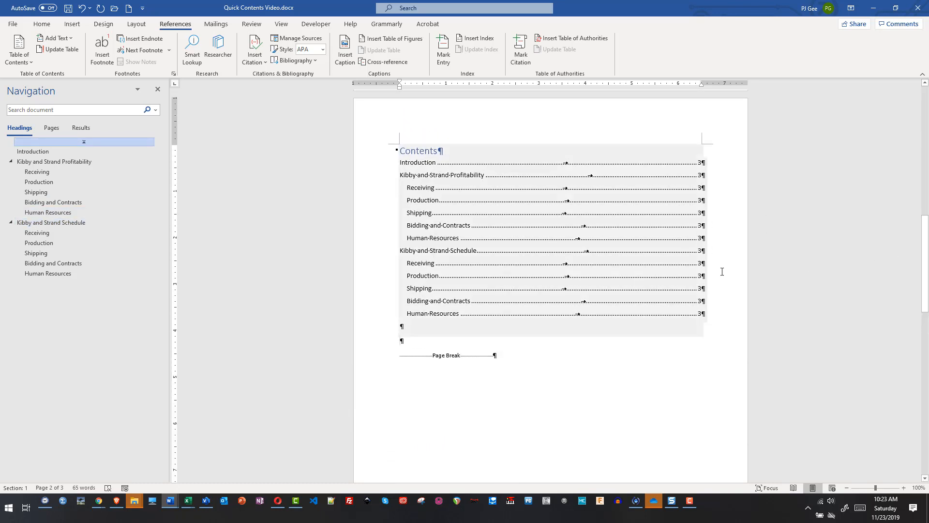
drag(926, 248, 927, 377)
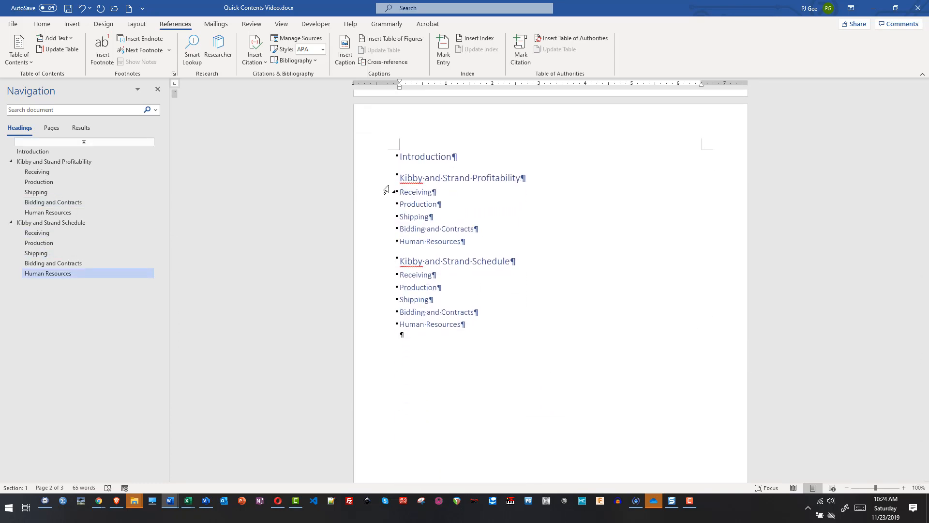
click(399, 178)
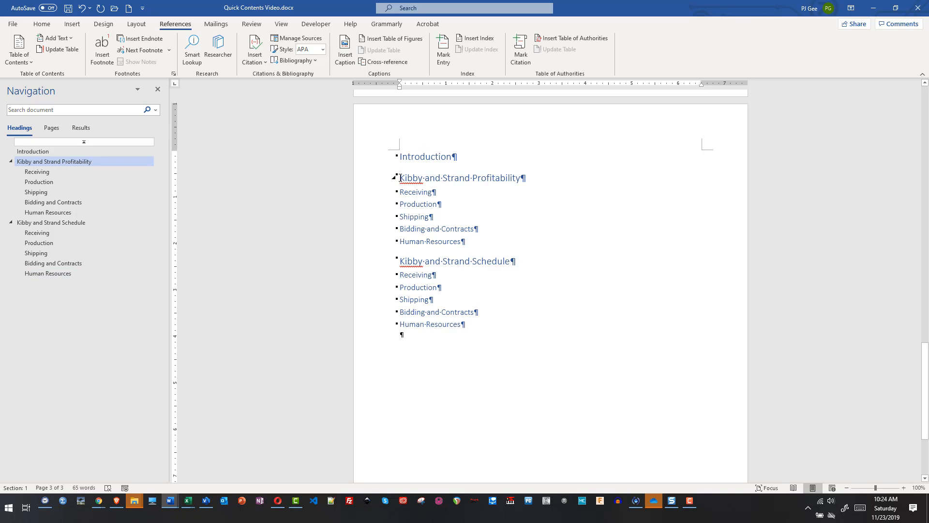
key(ctrl+Return)
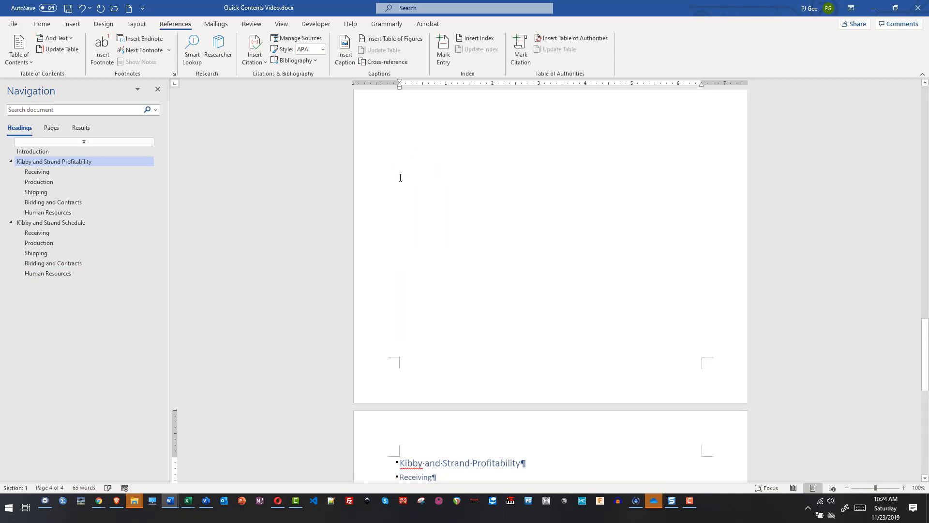
drag(928, 333, 927, 380)
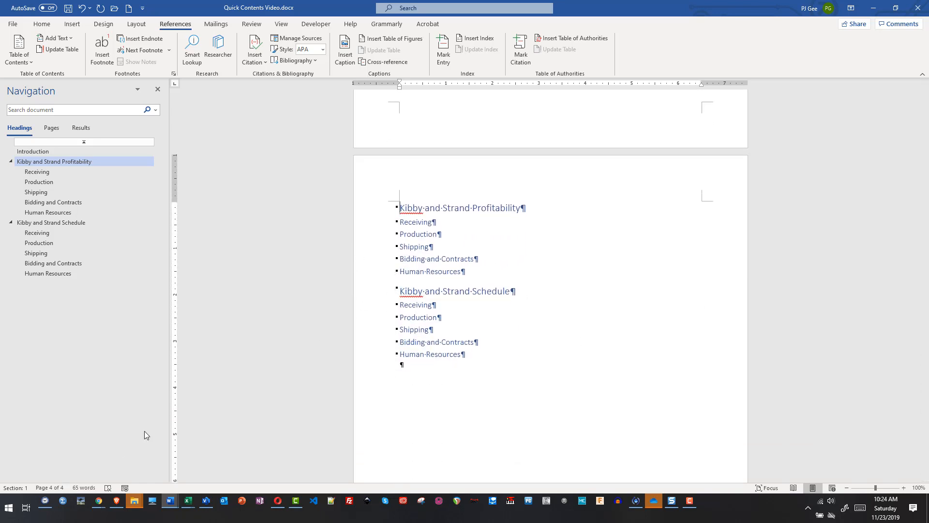
click(403, 290)
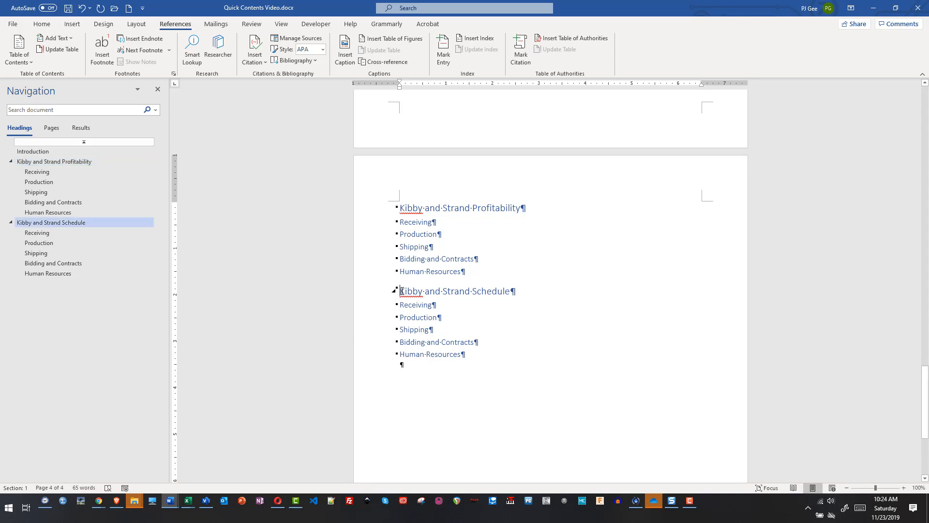
key(ctrl+Return)
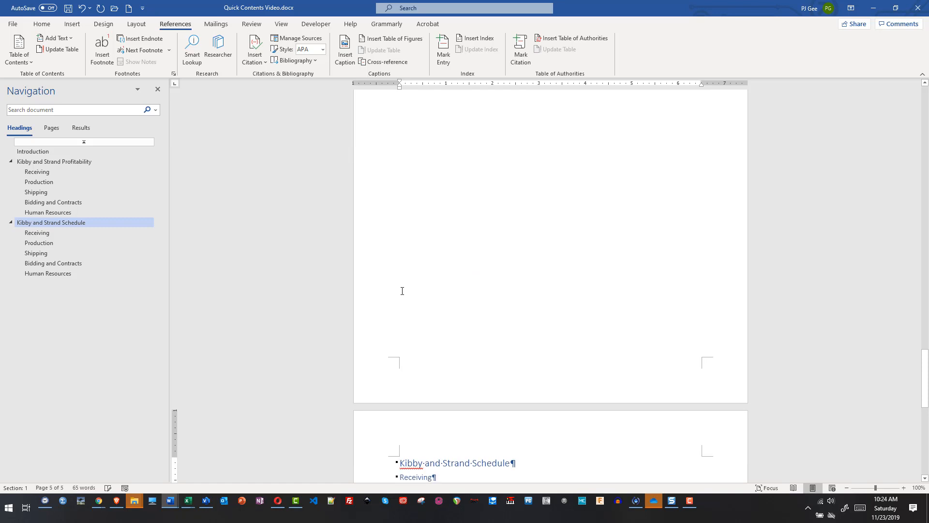
Add the line "Conclusion" below the last "Human Resources" heading and insert a page break before it.
drag(927, 357, 928, 401)
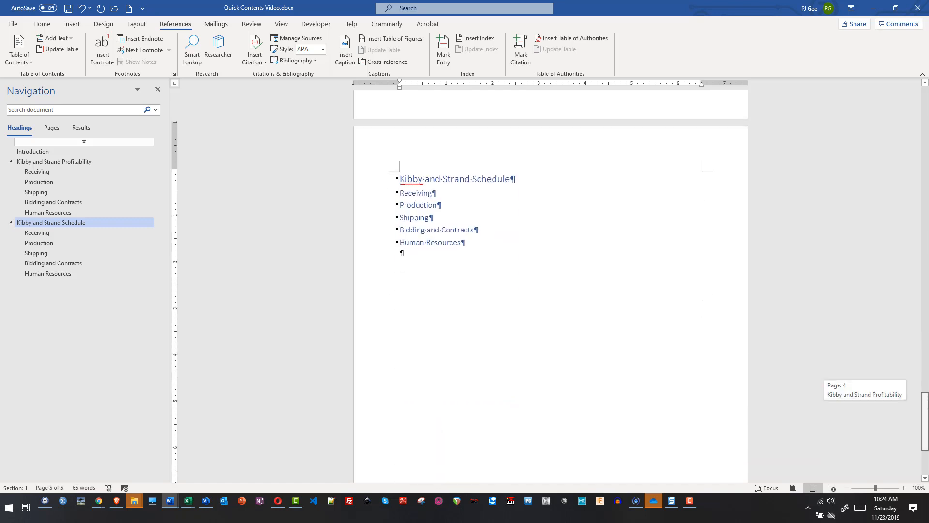
click(474, 282)
double_click(474, 282)
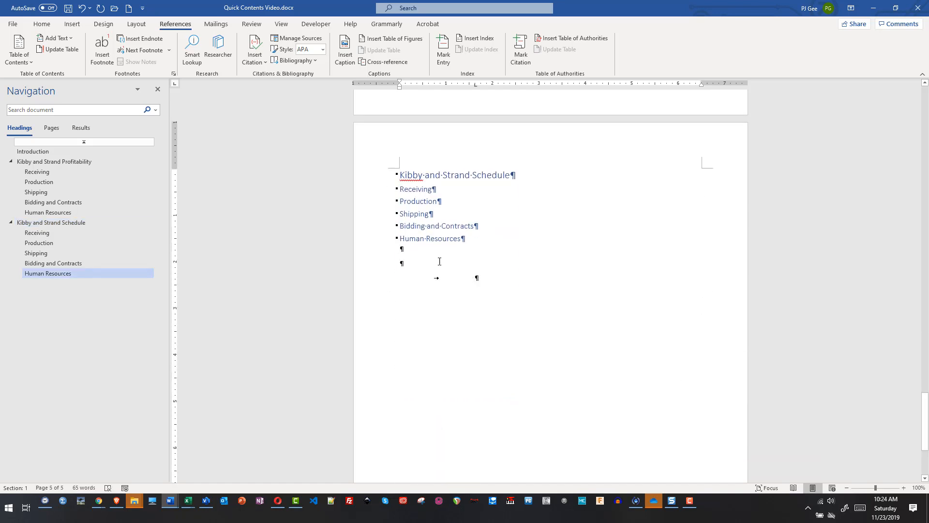
key(BackSpace)
key(BackSpace)
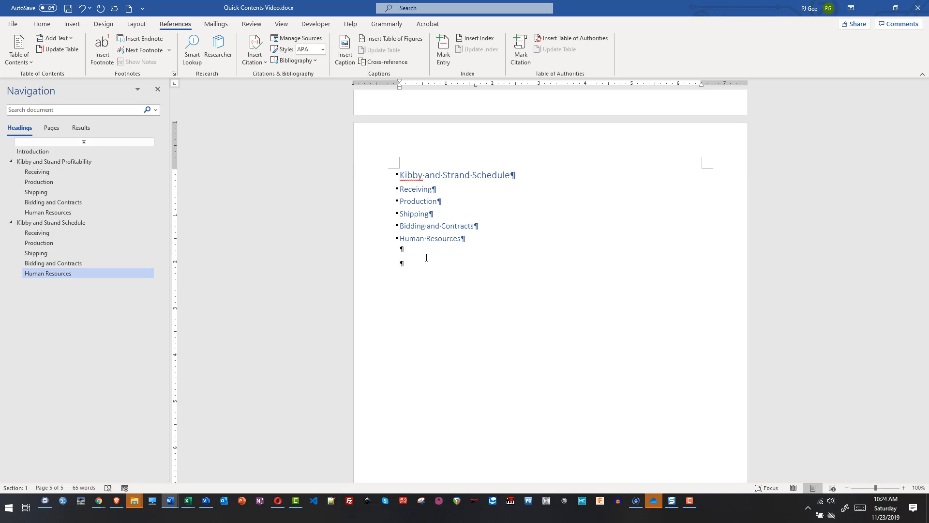
text(Conclusion)
key(BackSpace)
key(BackSpace)
key(BackSpace)
text(ion)
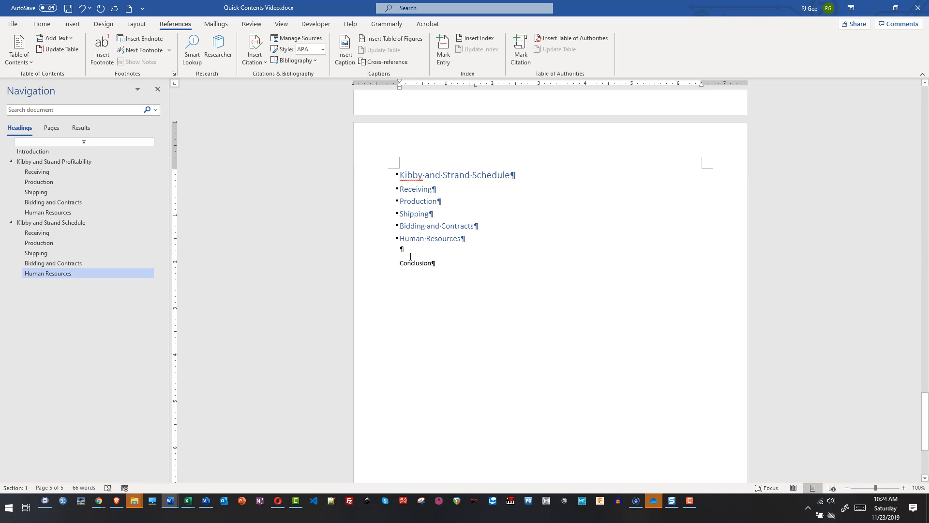
key(ctrl+Return)
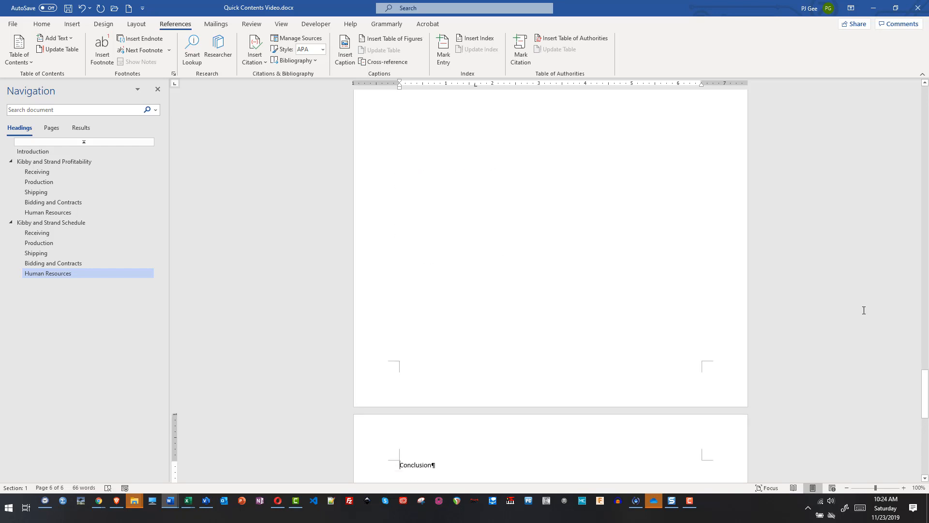
Add an empty paragraph after "Conclusion", apply the Heading 1 style to the "Conclusion" line, and save the document.
drag(924, 380, 924, 411)
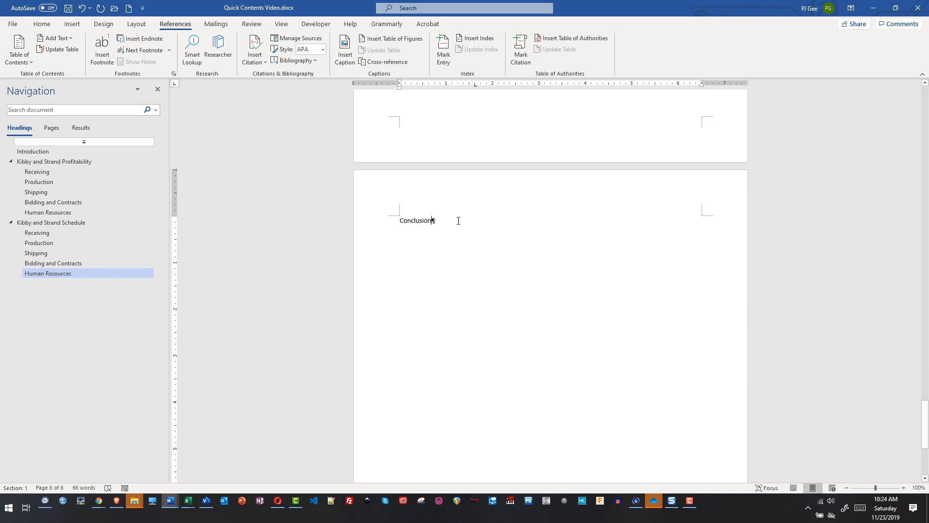
key(Return)
click(372, 223)
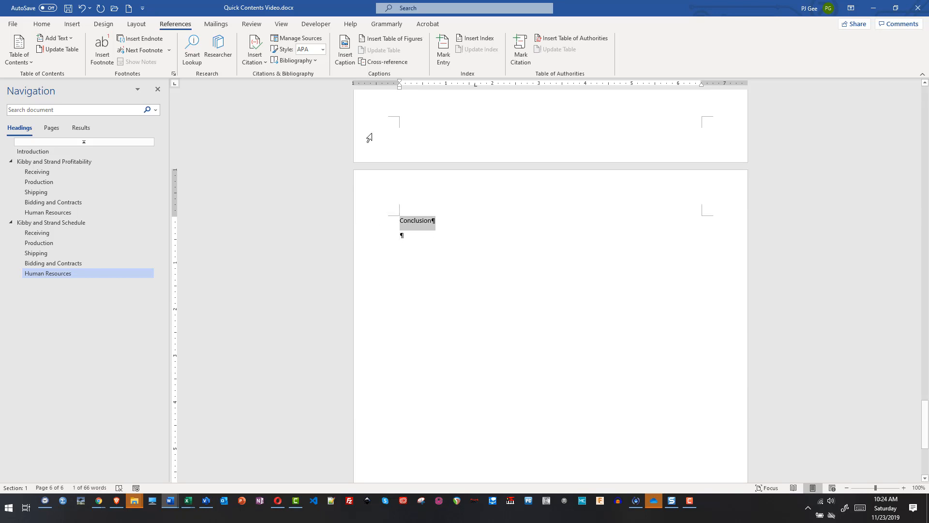
click(45, 25)
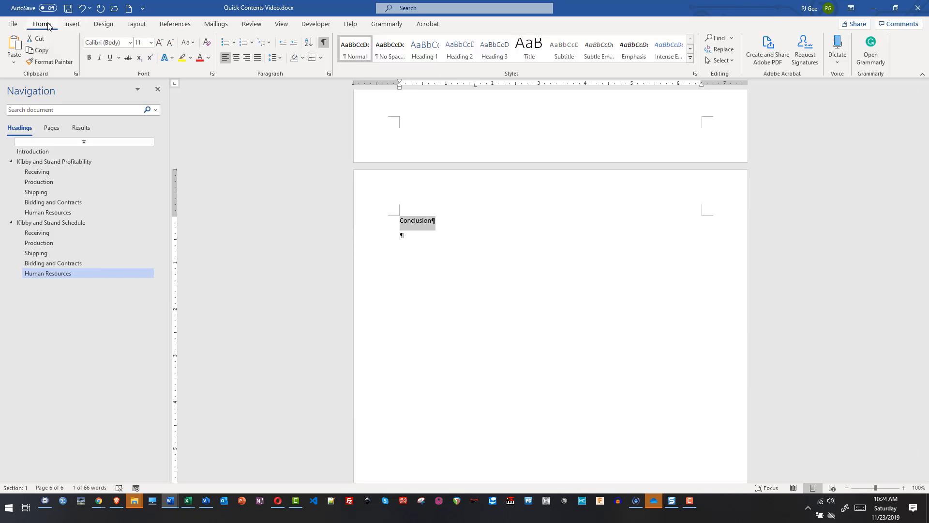
click(429, 57)
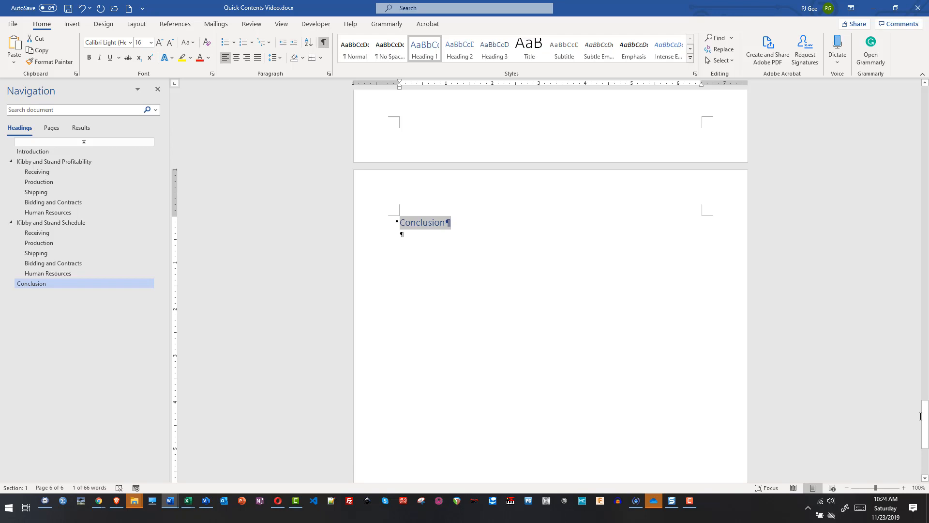
key(ctrl+s)
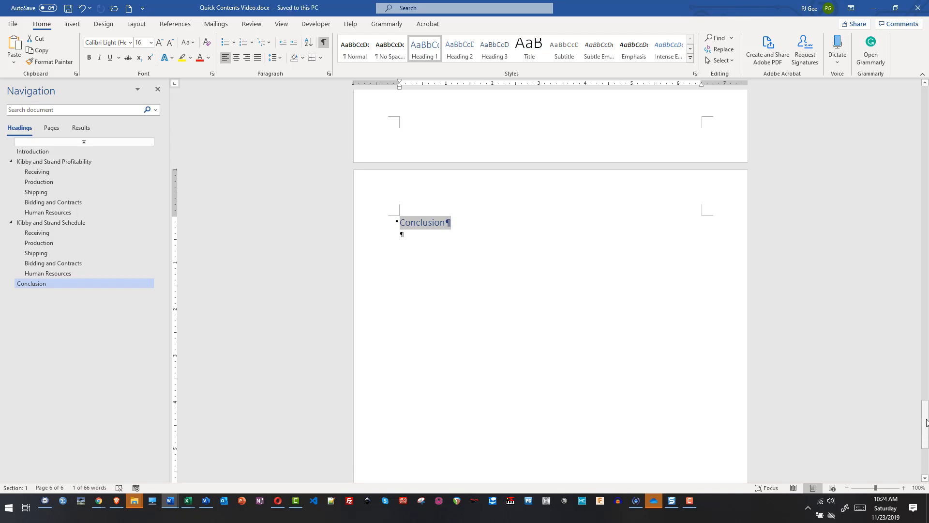
Update the entire table of contents on page 2, including both its entries and page numbers.
drag(926, 423, 926, 150)
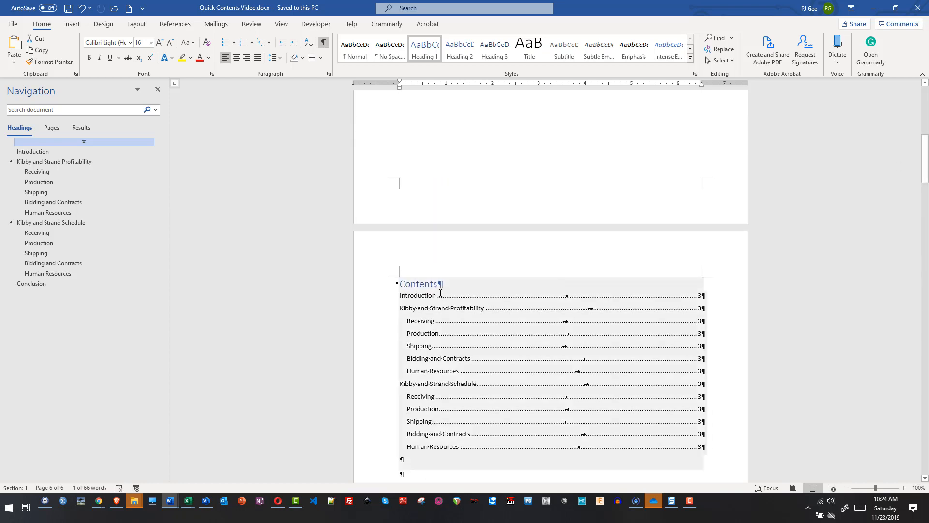
click(424, 284)
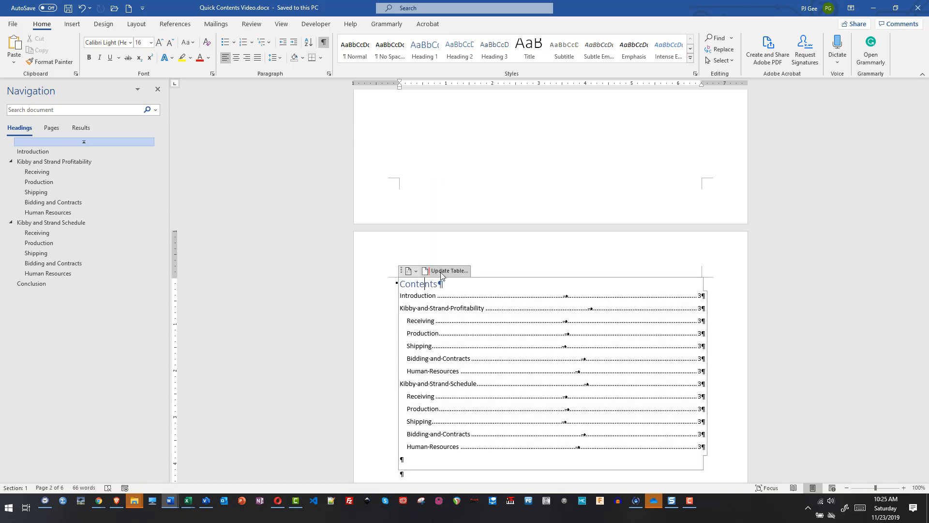
click(441, 271)
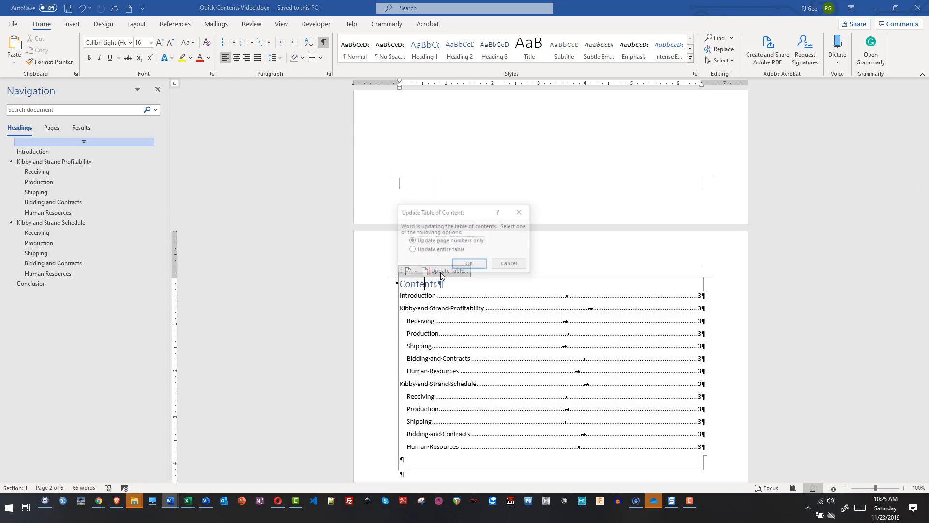
click(415, 251)
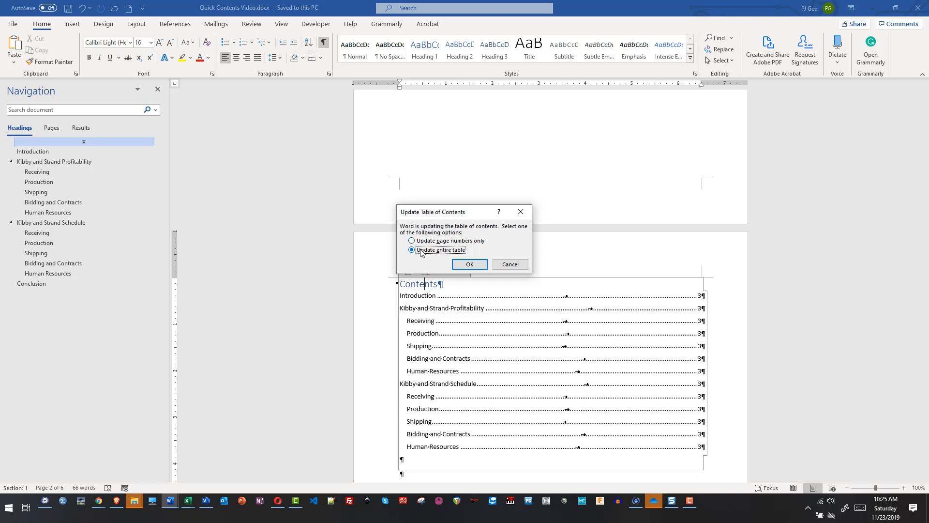
click(469, 265)
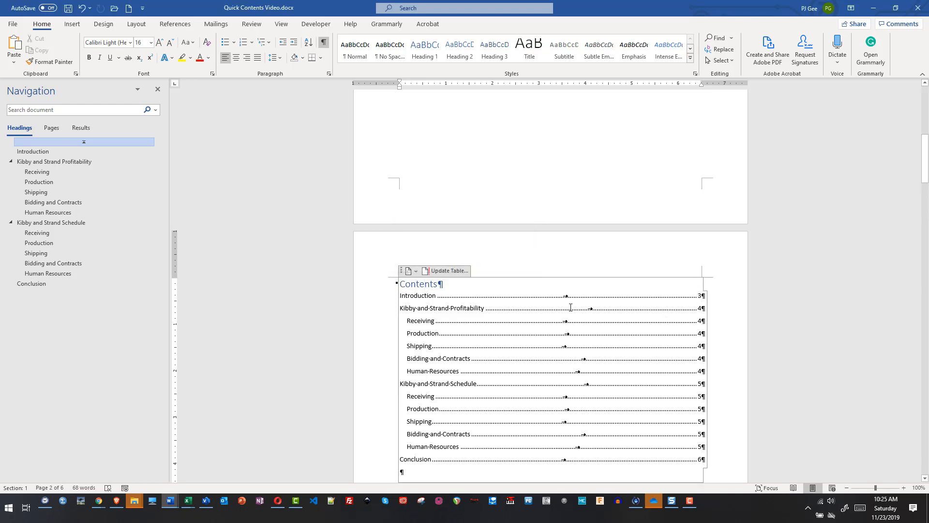
drag(424, 460, 415, 460)
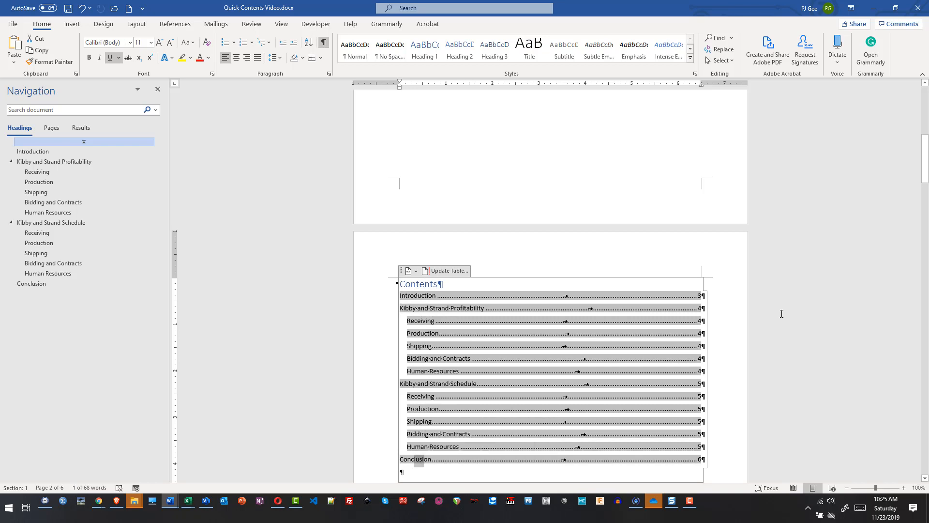
click(644, 242)
click(596, 309)
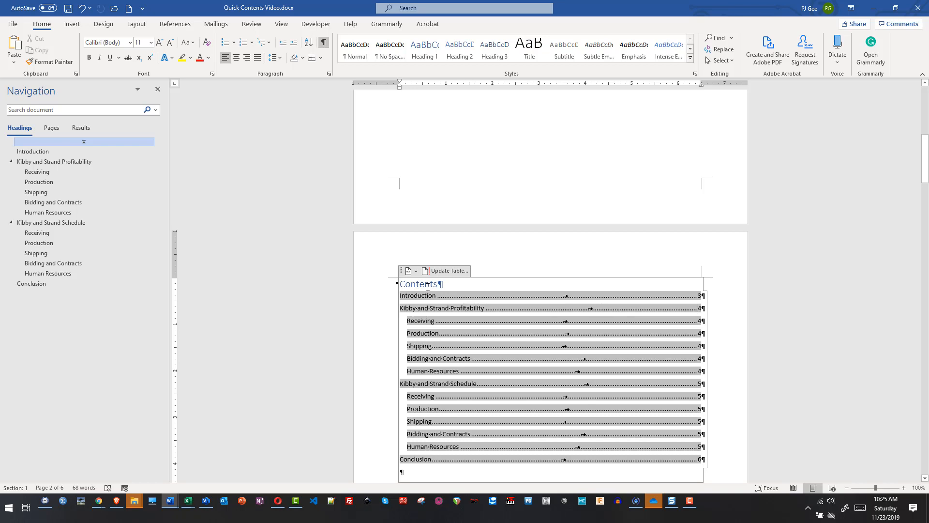
click(427, 471)
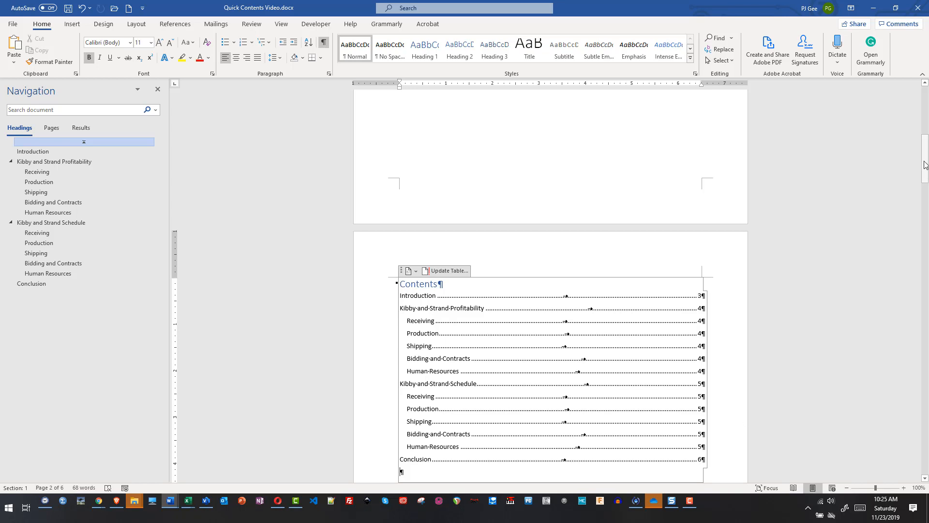
drag(924, 170, 924, 175)
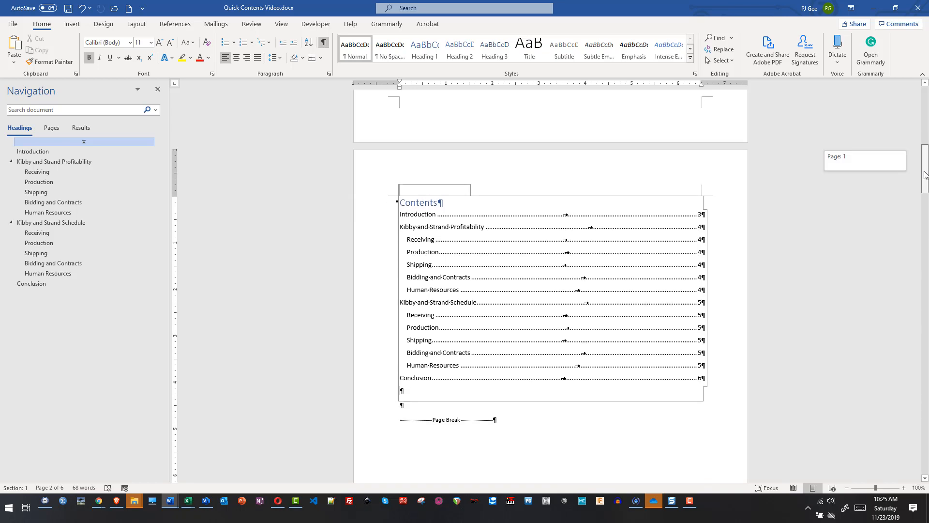
drag(925, 175, 925, 175)
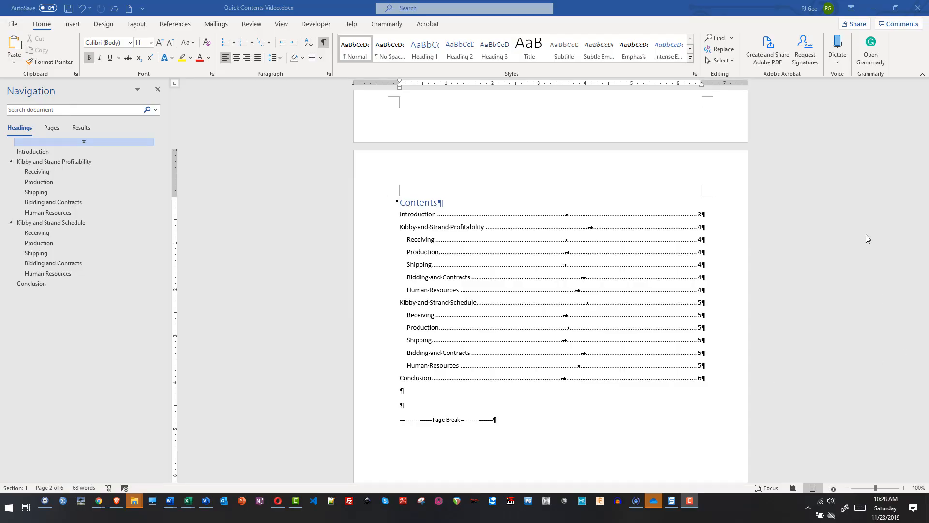
Apply the Heading 1 style to the table of contents entry "Receiving" under "Kibby and Strand Schedule".
drag(925, 170, 927, 232)
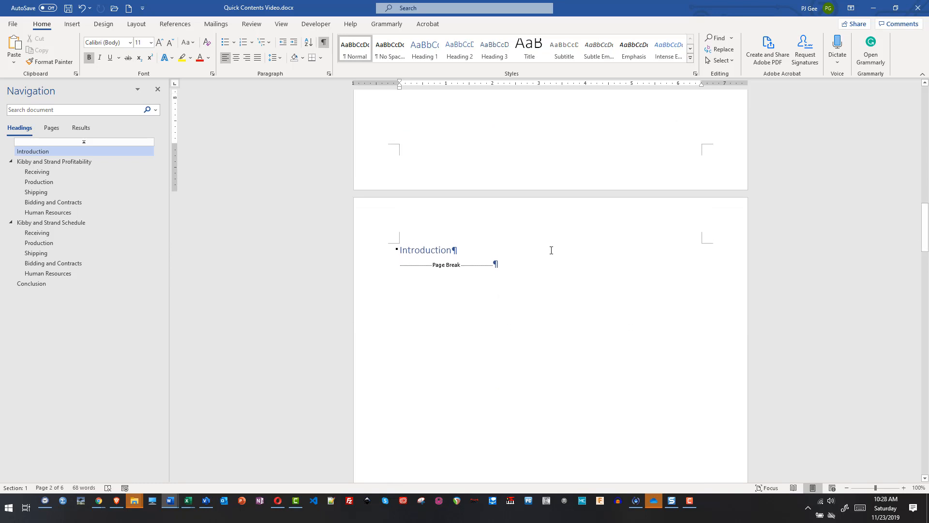
click(359, 254)
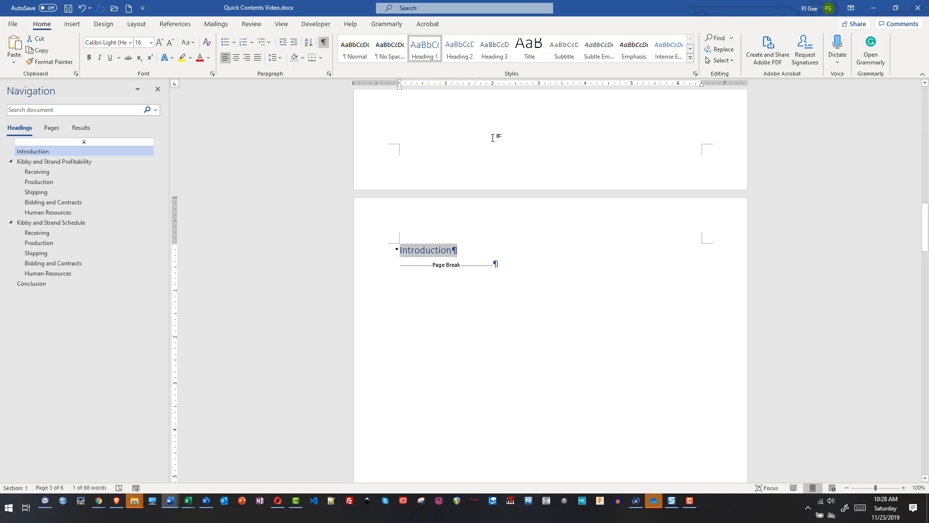
scroll(402, 133, up, 8)
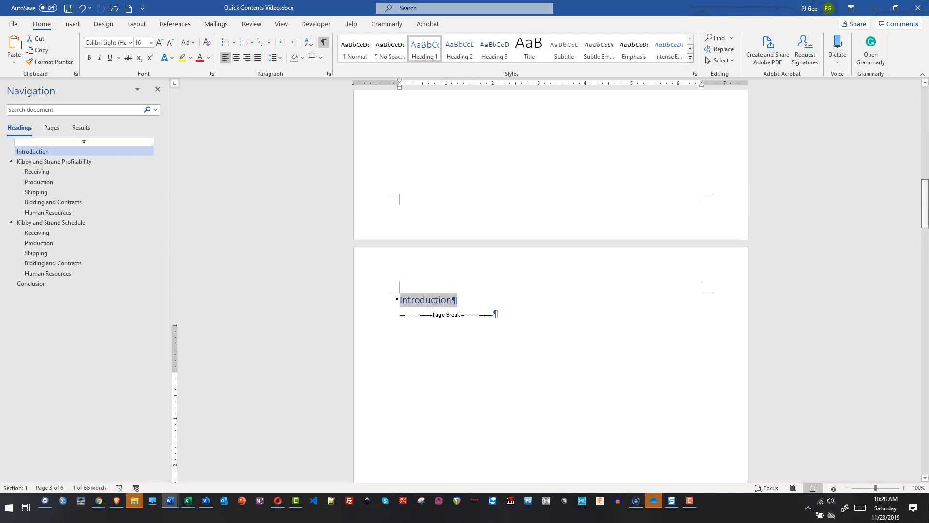
click(319, 146)
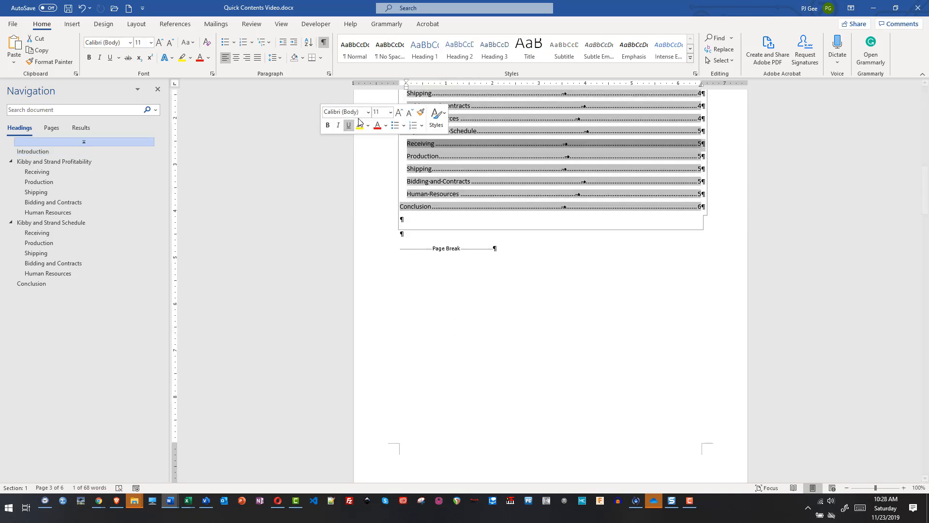
click(422, 53)
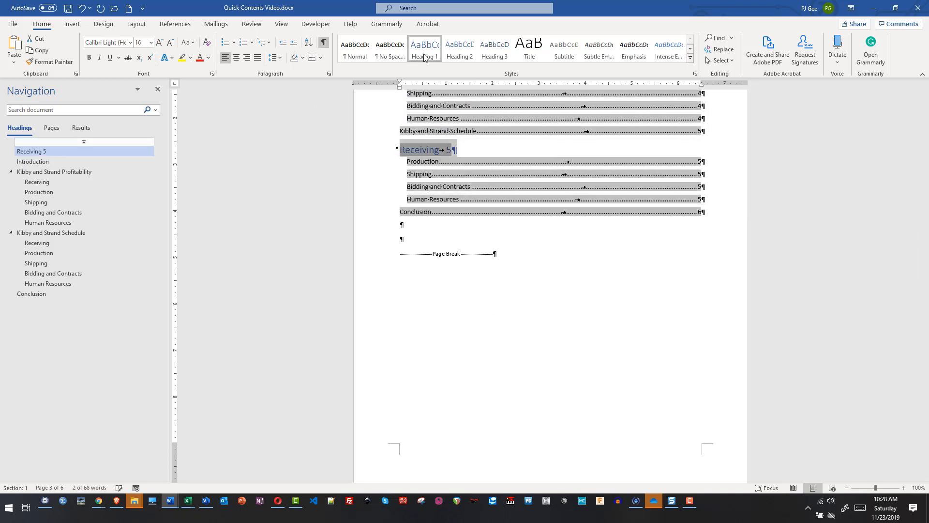
Modify the Heading 1 style to use Automatic font color, Times New Roman, 12 pt and bold.
right_click(423, 54)
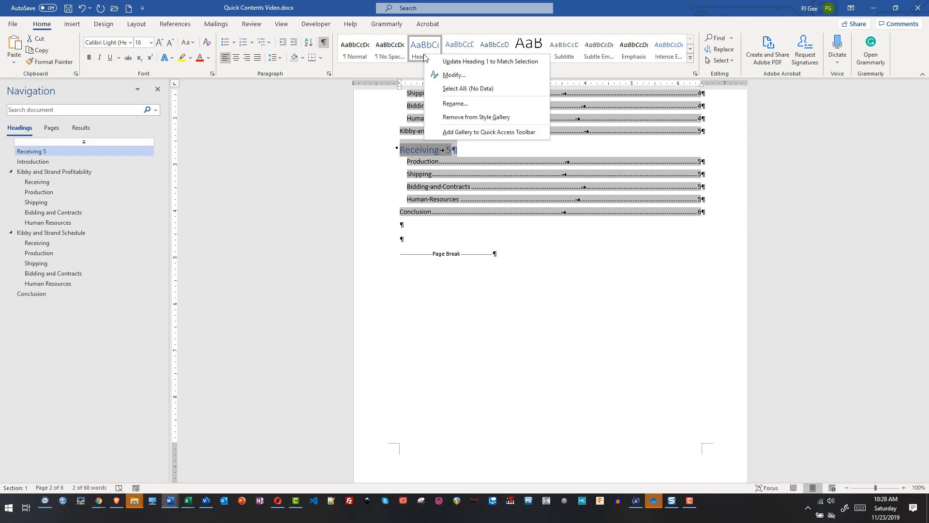
click(460, 75)
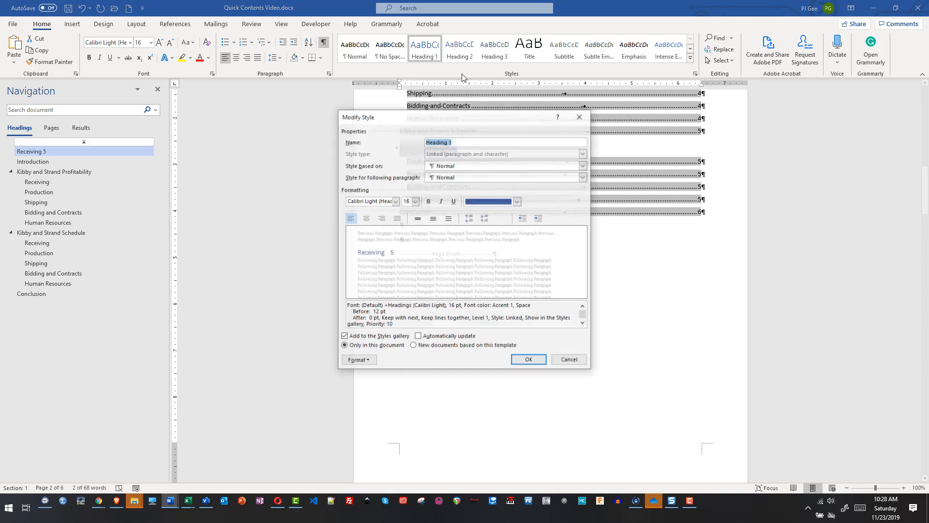
click(517, 201)
click(495, 213)
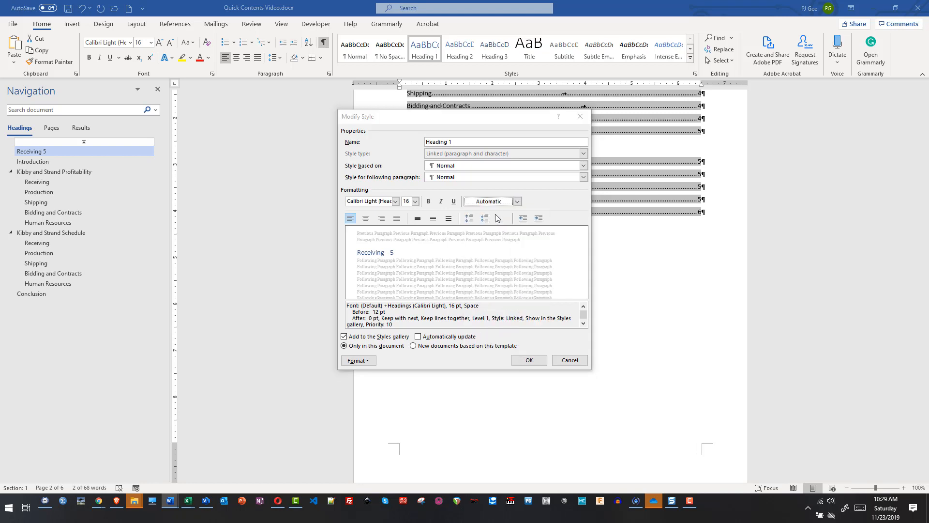
click(395, 201)
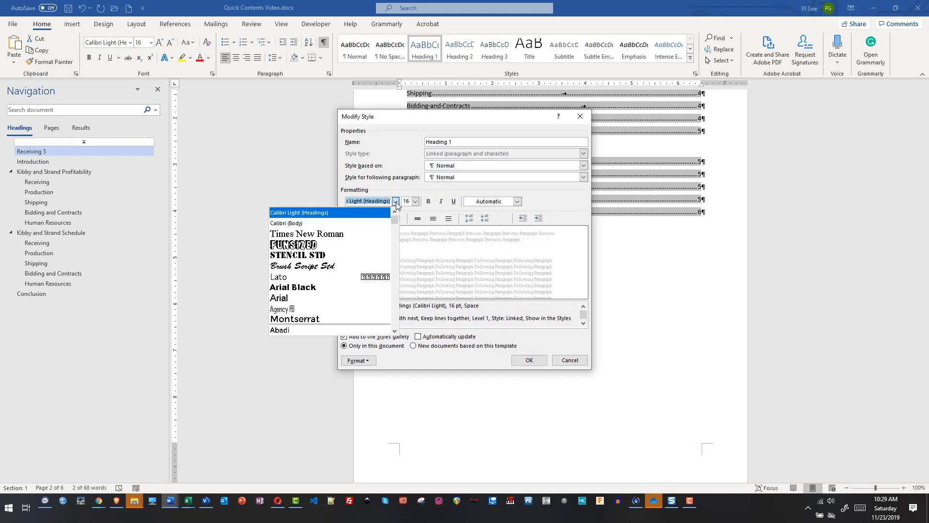
click(387, 234)
click(414, 201)
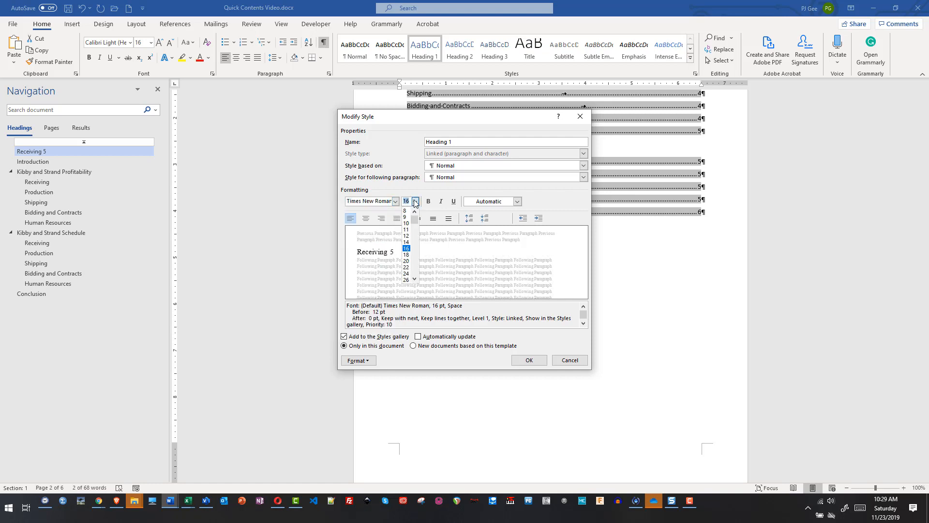
click(406, 236)
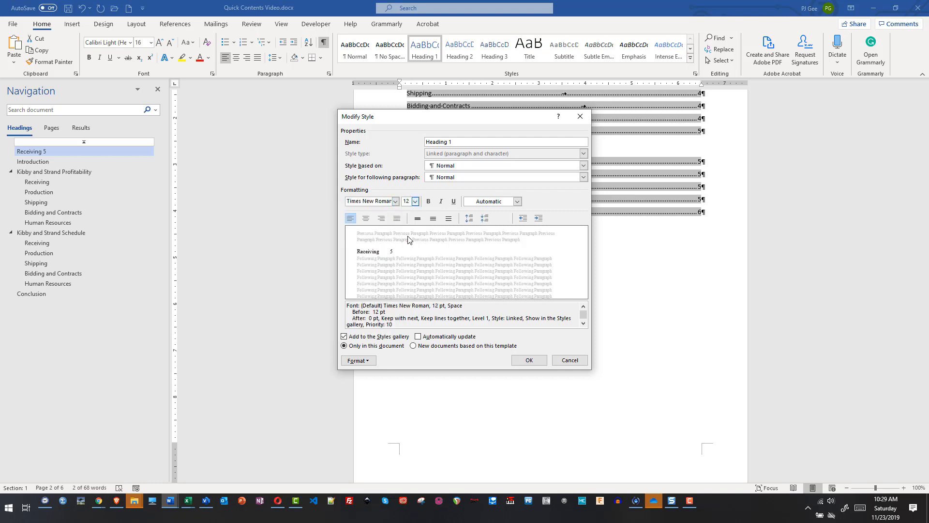
click(429, 202)
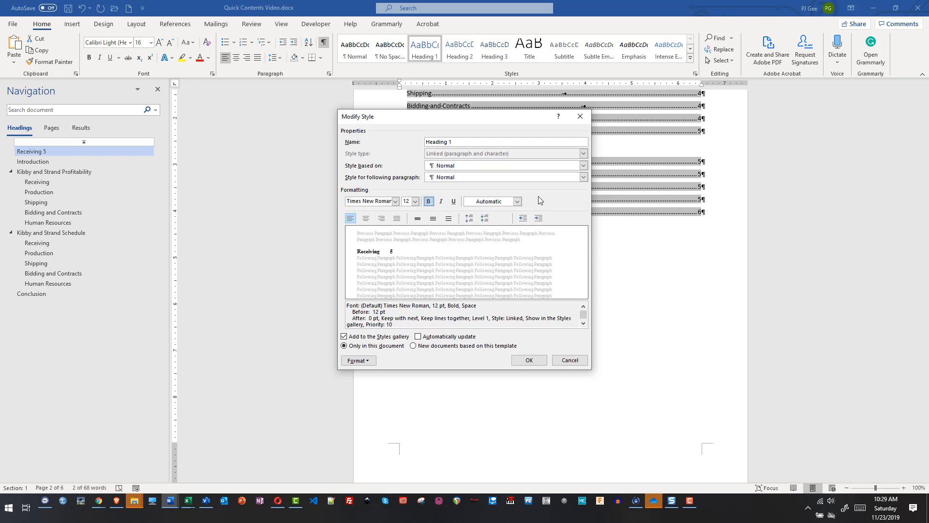
Try paragraph spacing of 12 pt before and 6 pt after in the Heading 1 style.
click(485, 218)
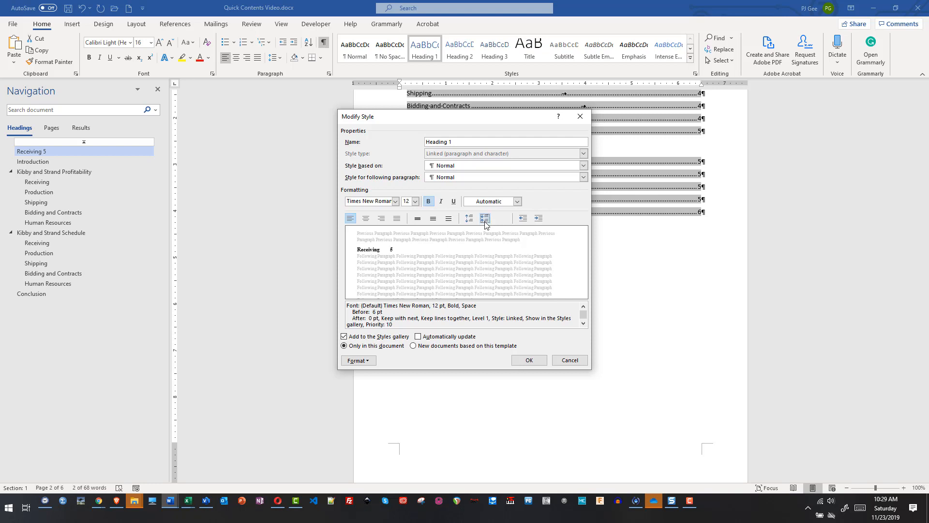
click(470, 219)
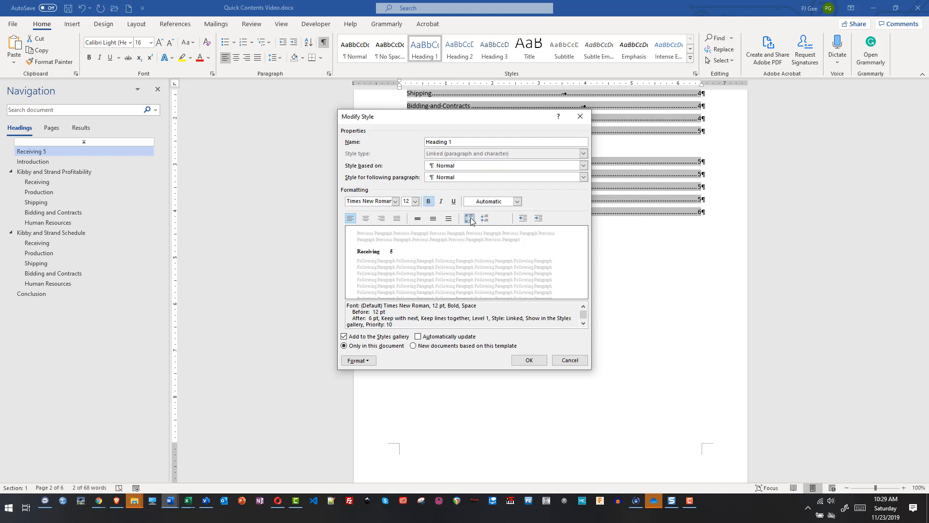
click(470, 217)
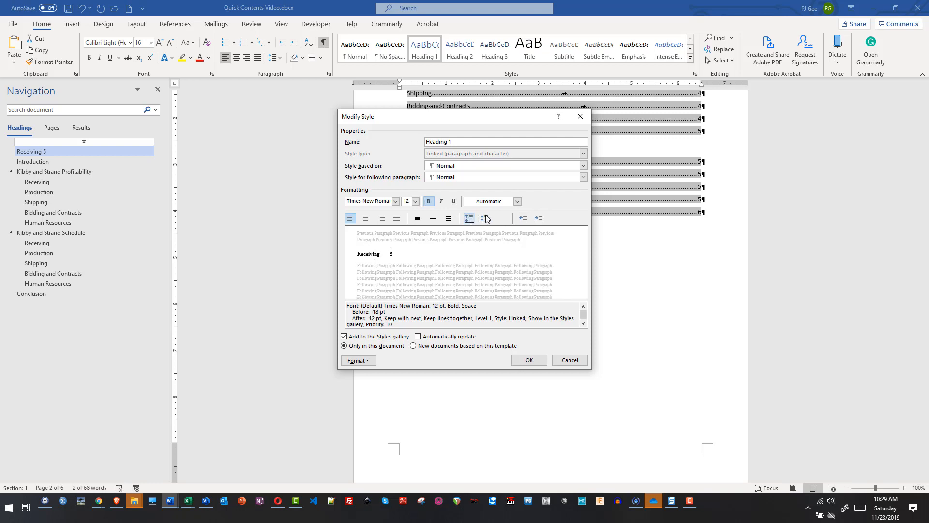
click(486, 216)
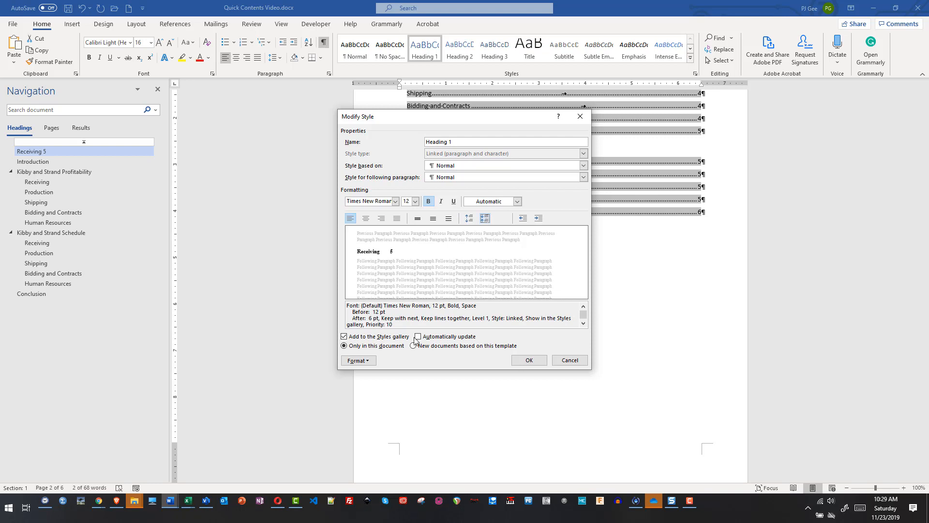
Set the Heading 1 style's paragraph spacing to 0 pt before and 0 pt after with Double line spacing.
click(356, 361)
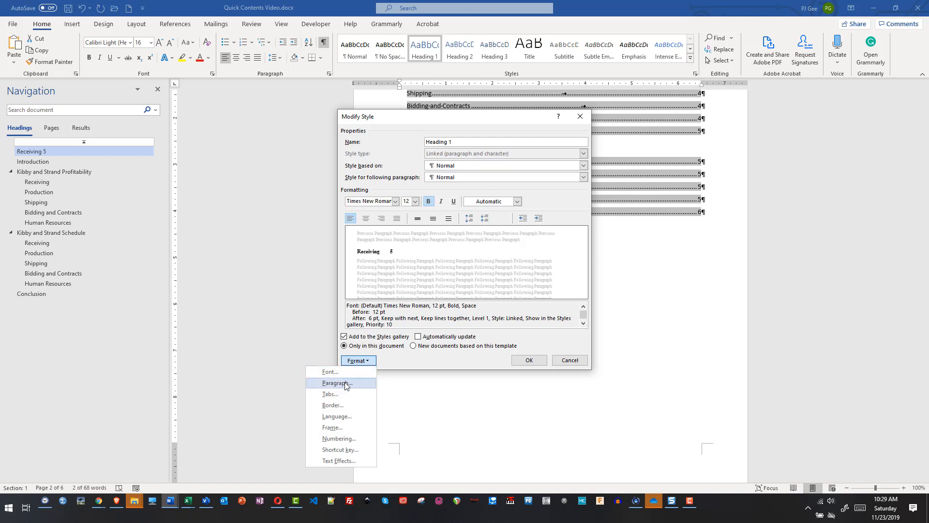
click(344, 384)
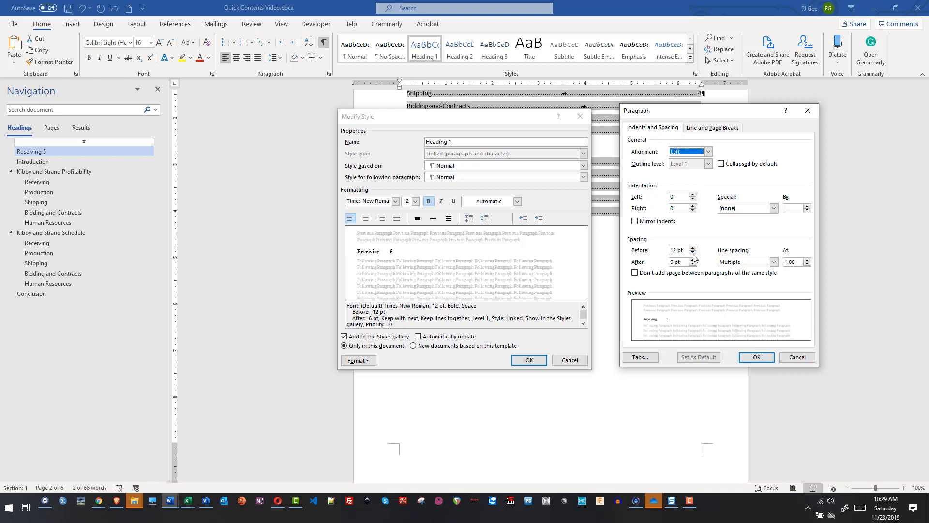
click(692, 253)
click(693, 252)
click(693, 263)
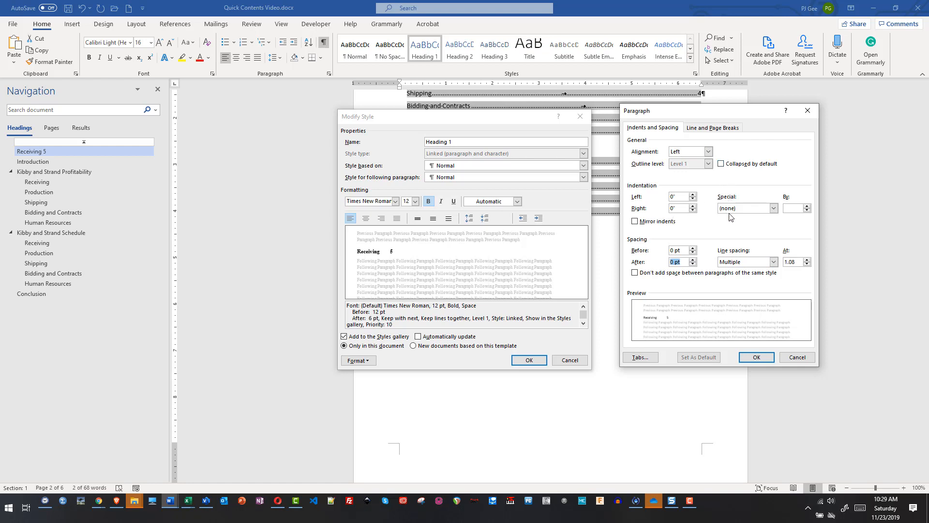
click(773, 261)
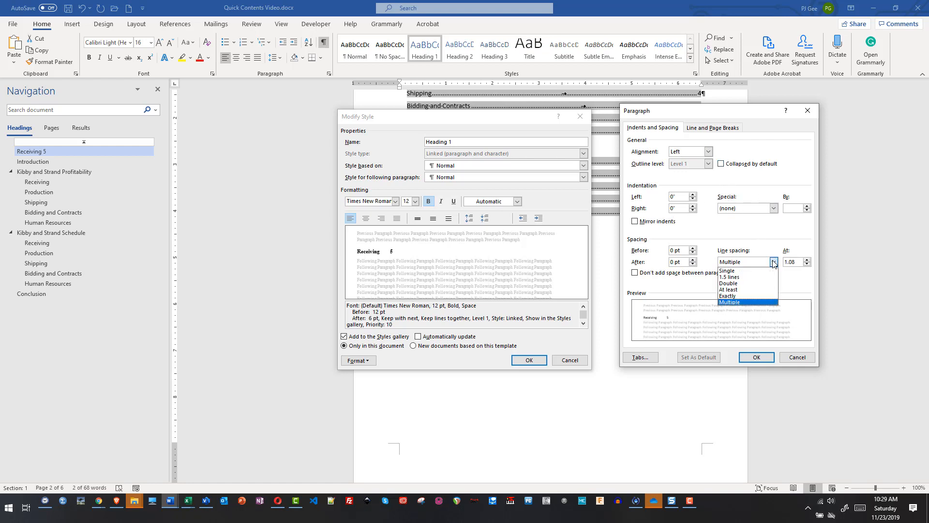
click(760, 283)
click(757, 358)
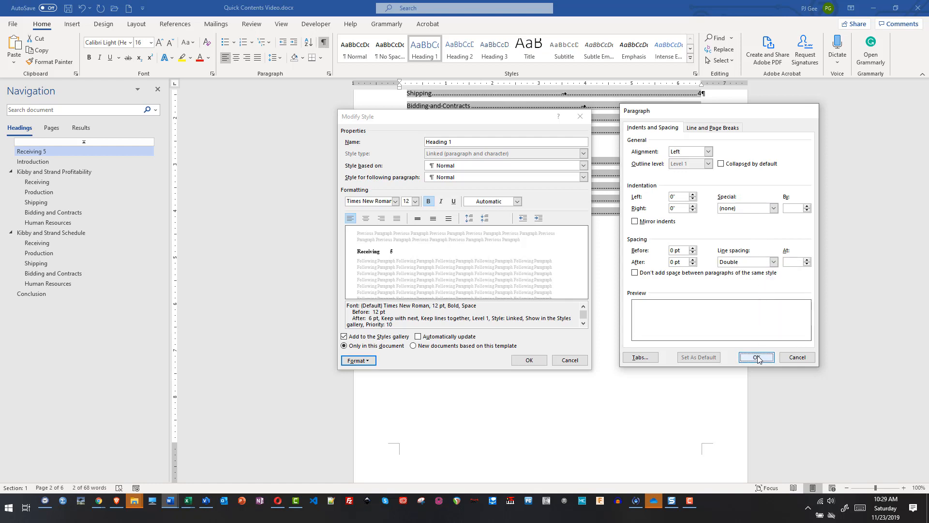
click(529, 361)
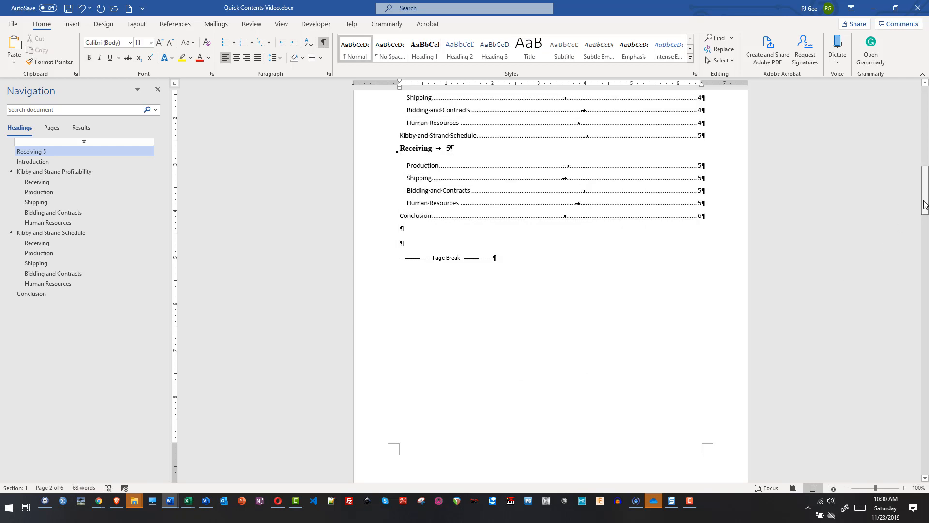
Modify the Heading 2 style to use Automatic font color, Times New Roman and 12 pt.
drag(924, 193, 927, 280)
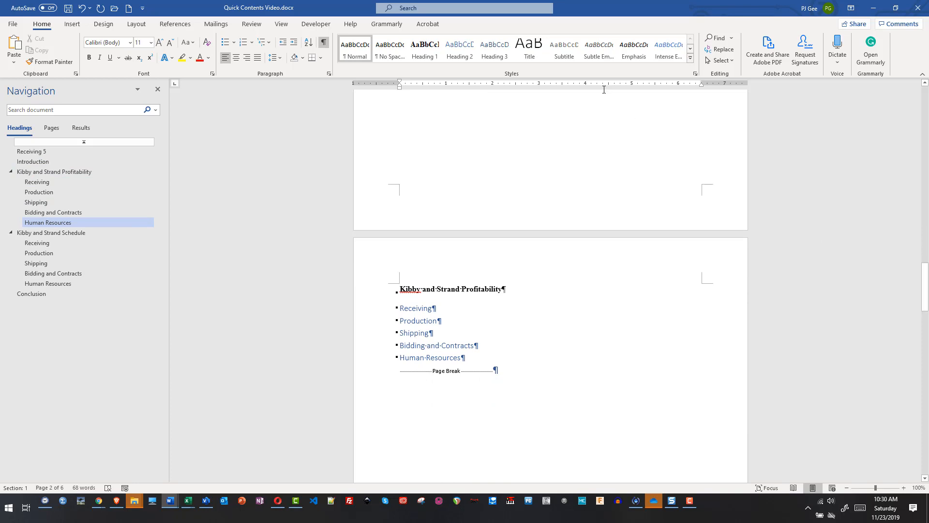
click(461, 54)
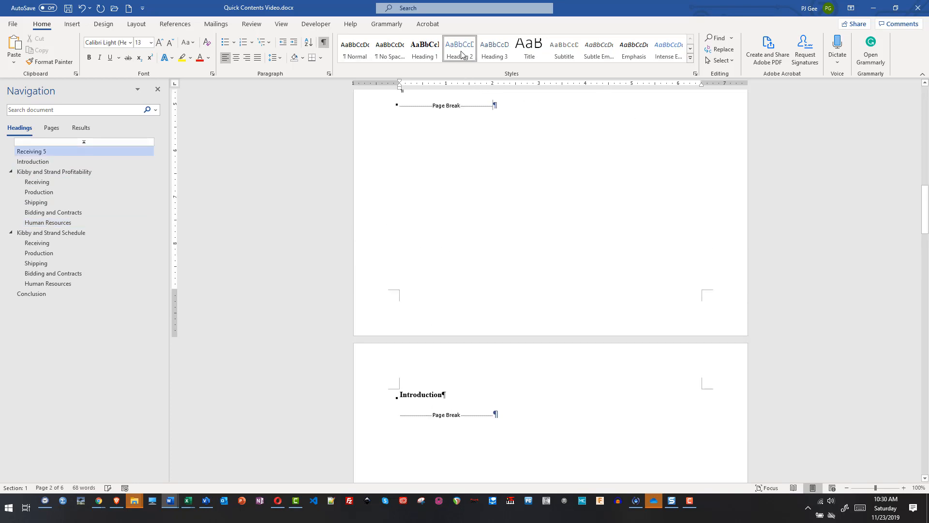
right_click(461, 54)
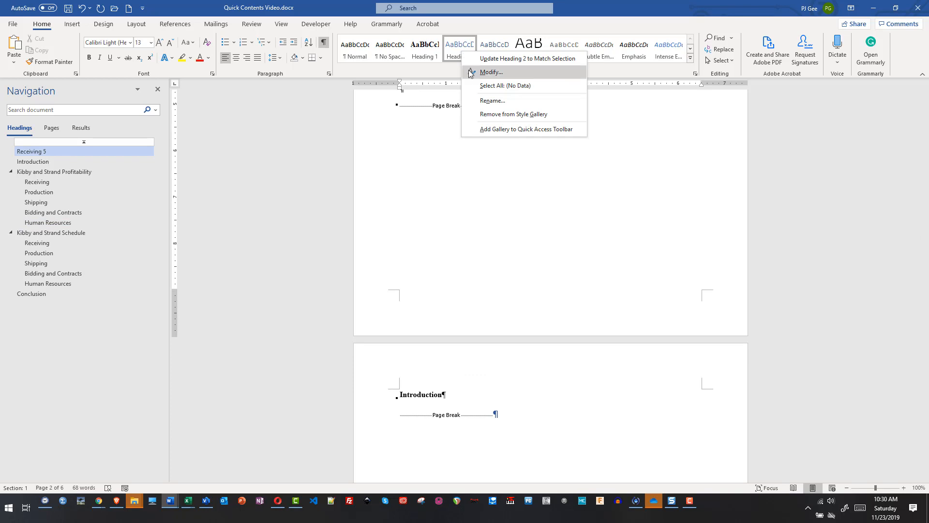
click(490, 73)
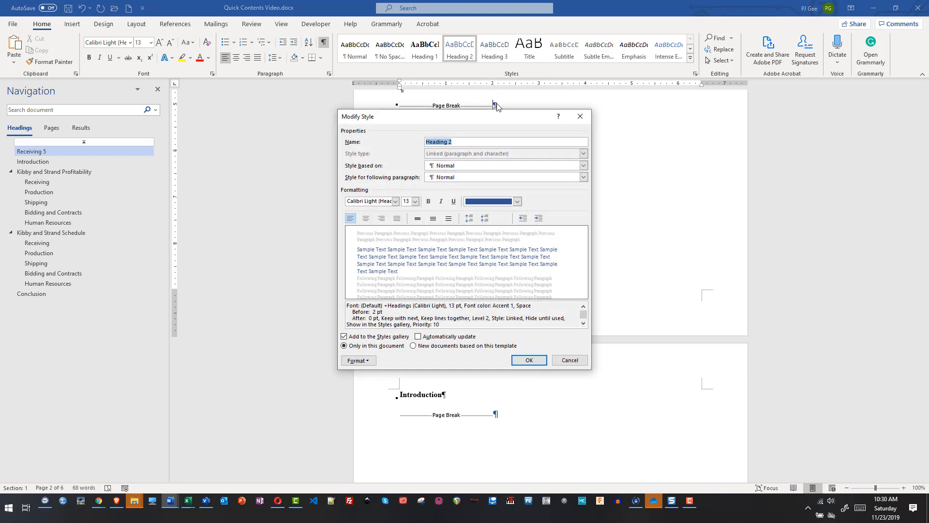
click(515, 201)
click(487, 214)
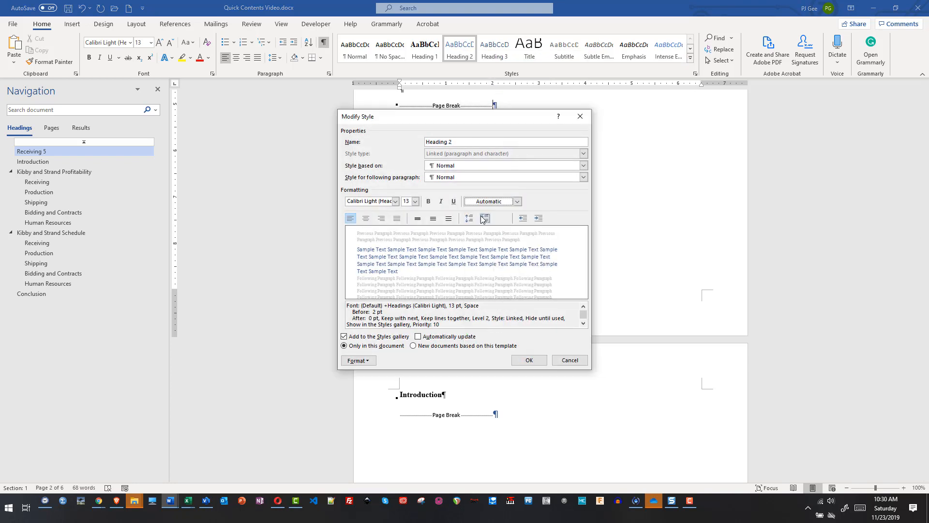
click(395, 201)
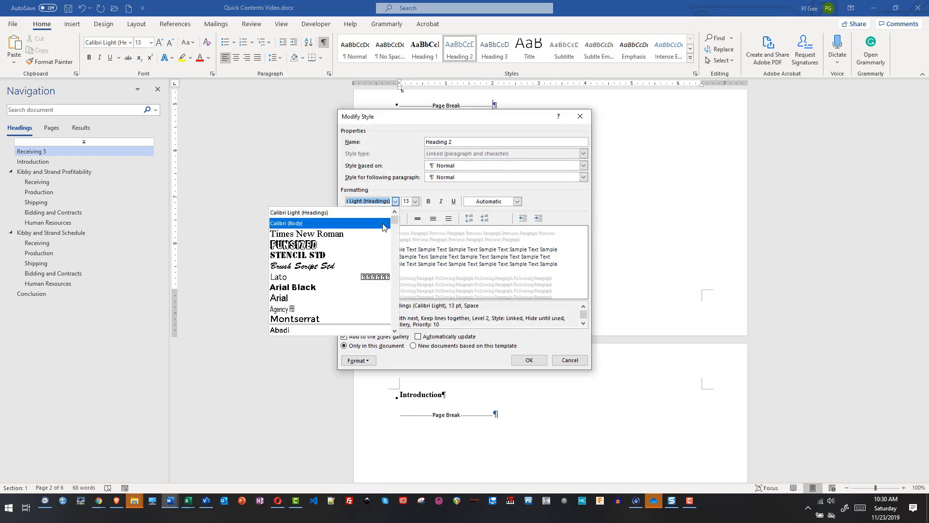
click(307, 234)
click(415, 201)
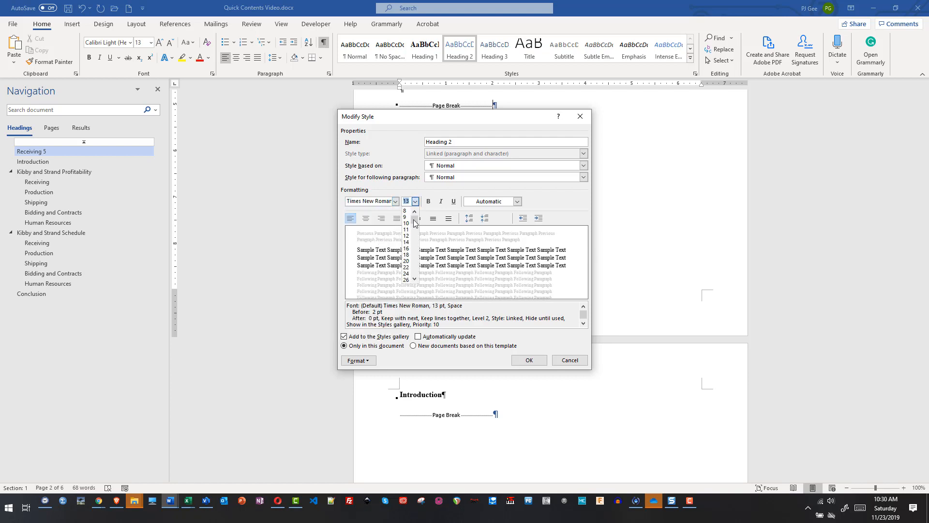
click(406, 235)
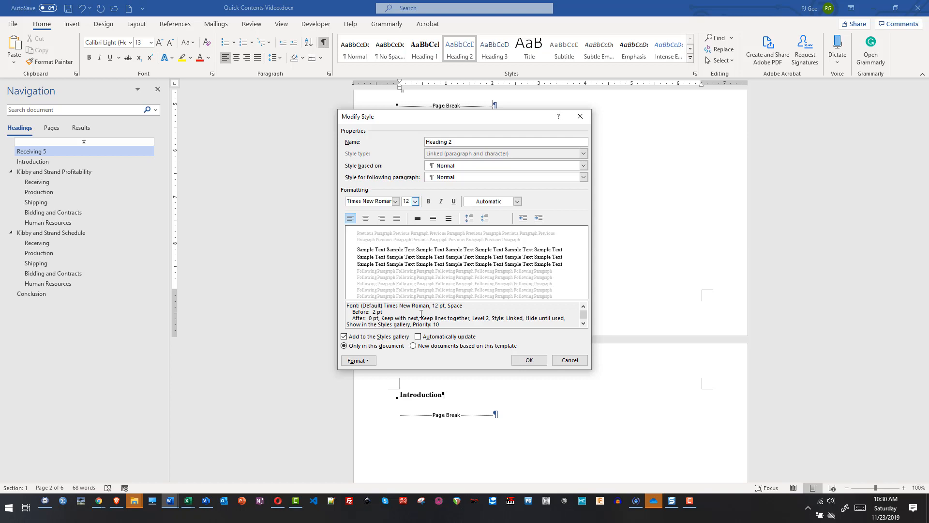
Set the Heading 2 style's paragraph spacing to 0 pt before with Double line spacing, and save the style changes.
click(358, 361)
click(339, 383)
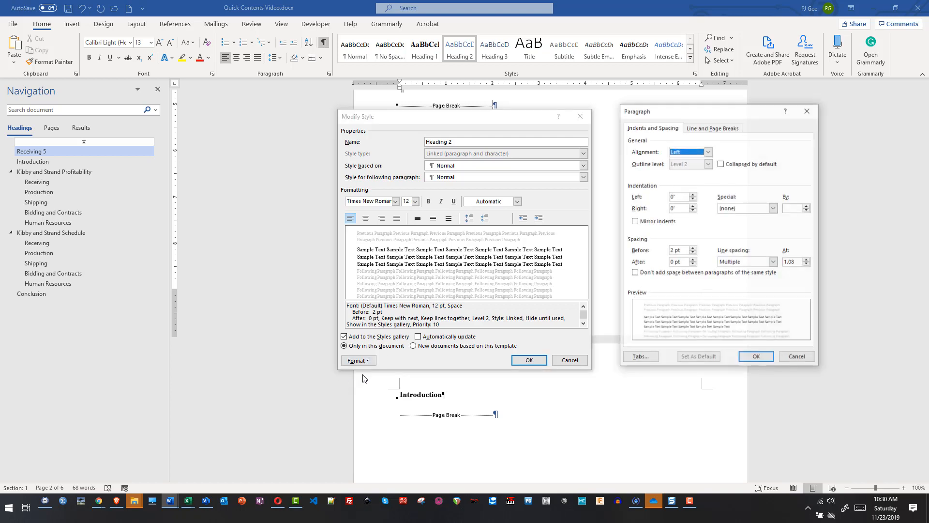
click(693, 253)
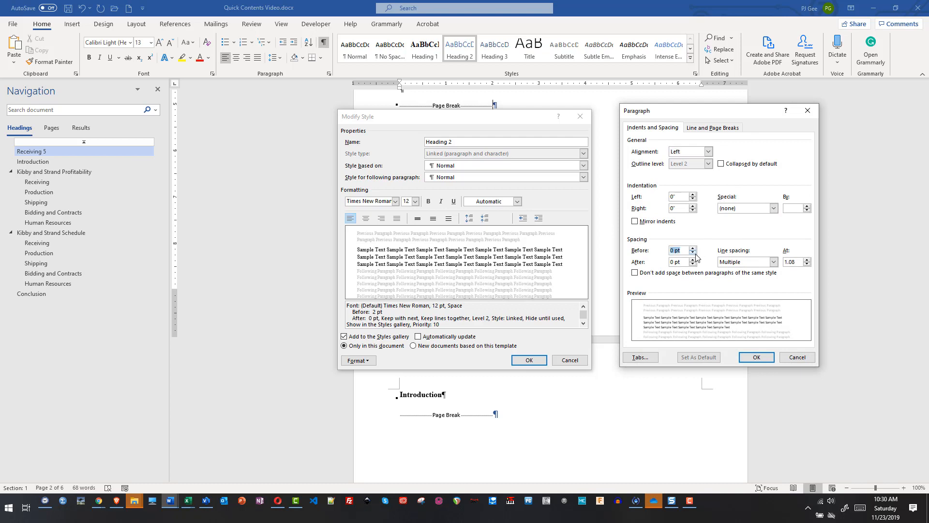
click(773, 261)
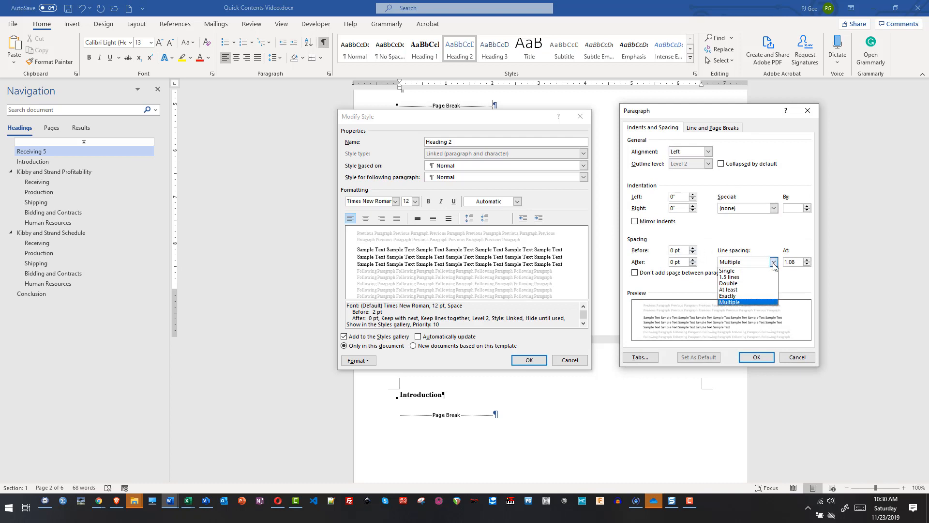
click(760, 285)
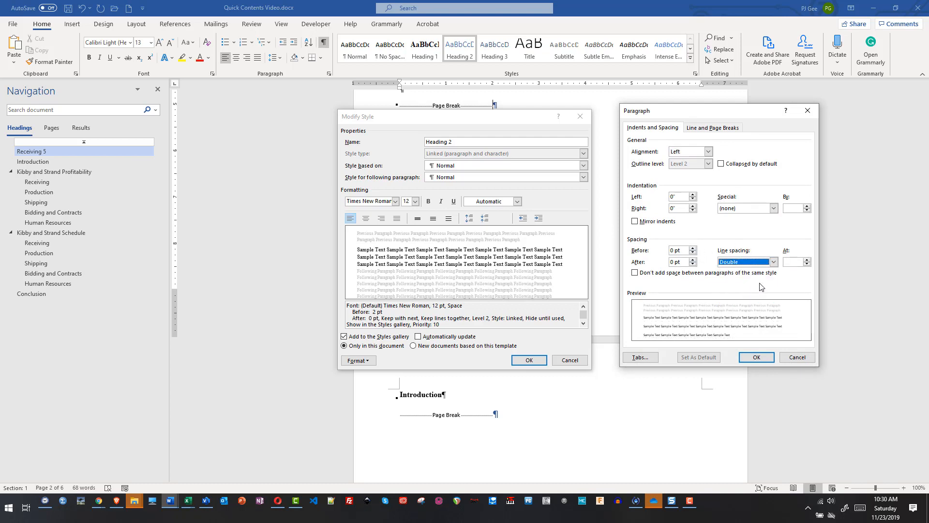
click(760, 357)
click(526, 363)
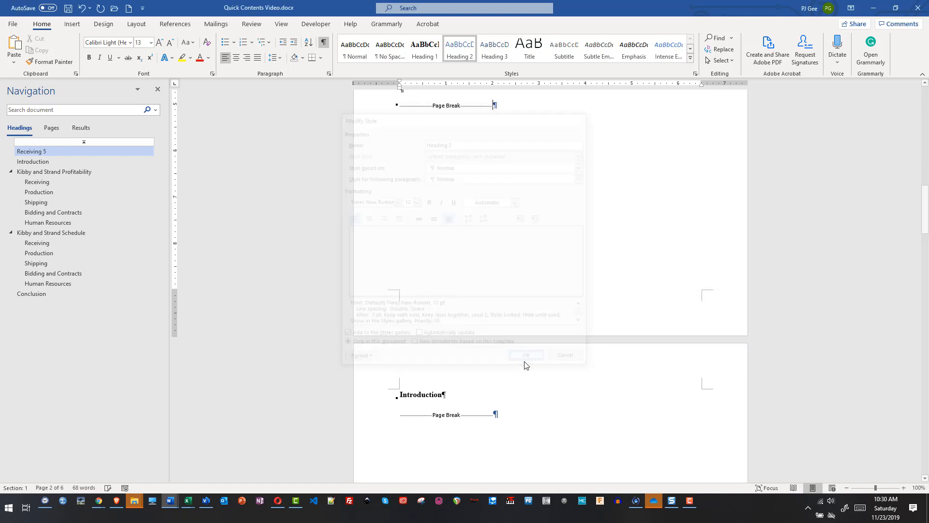
drag(924, 209, 927, 298)
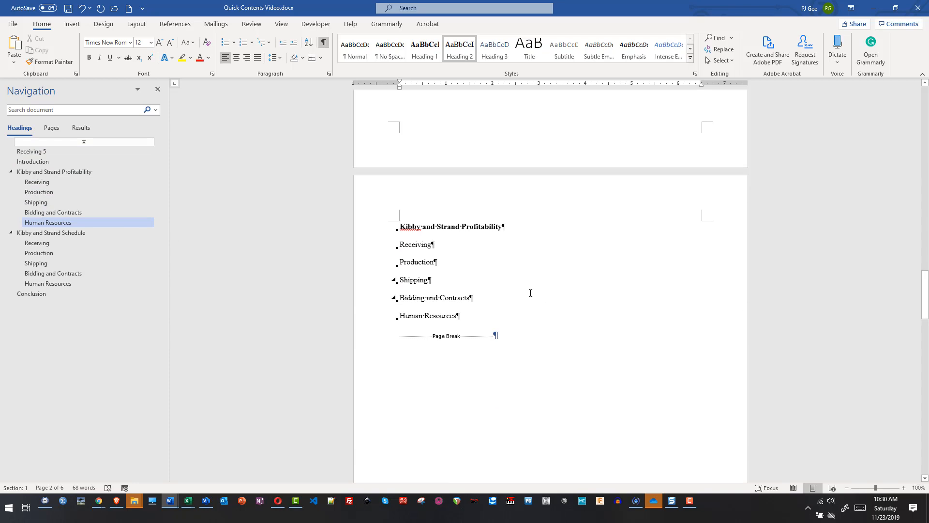
click(420, 281)
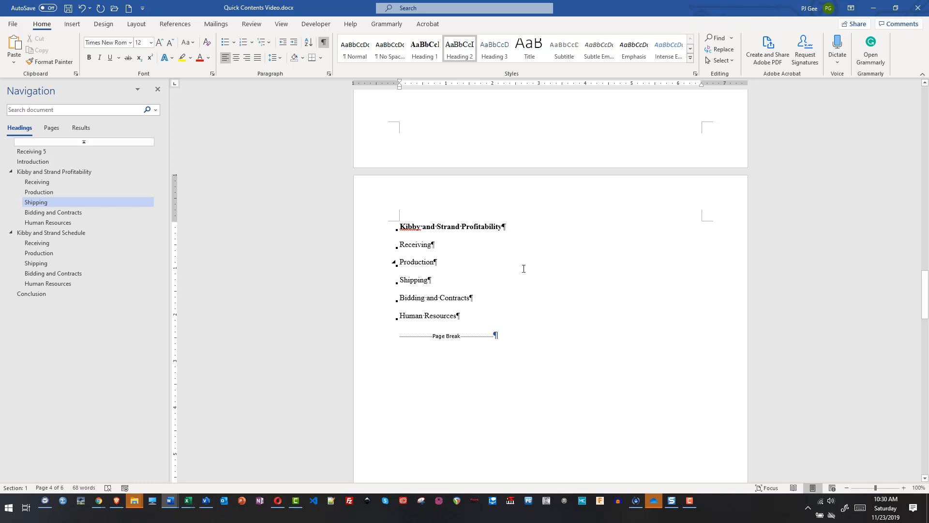
drag(926, 283, 927, 290)
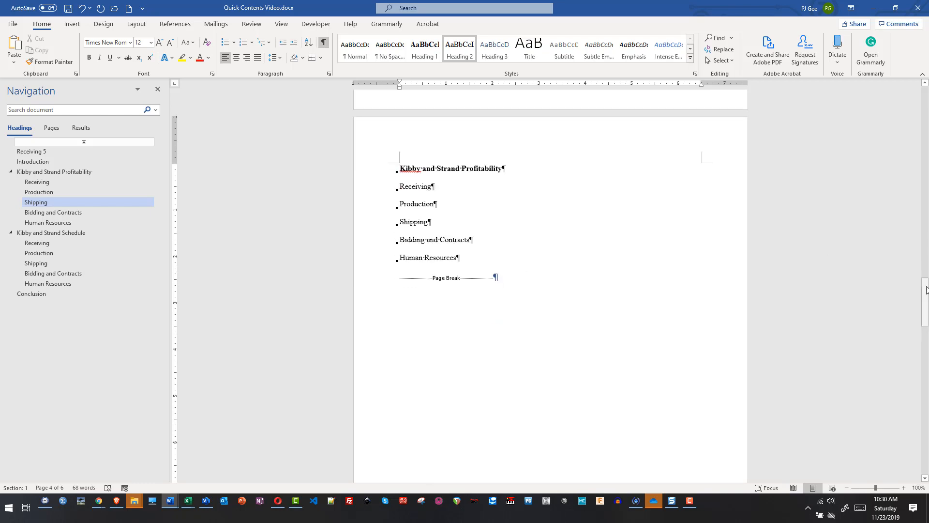
key(alt+Tab)
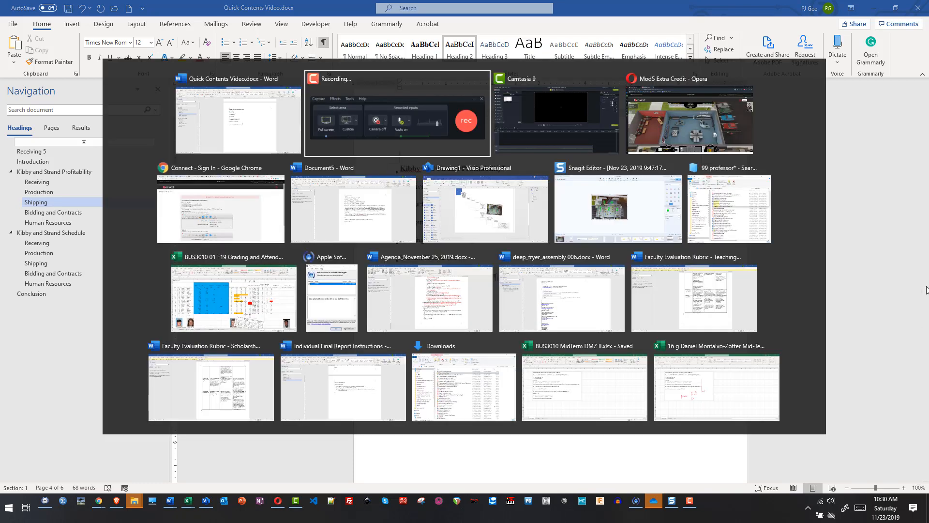